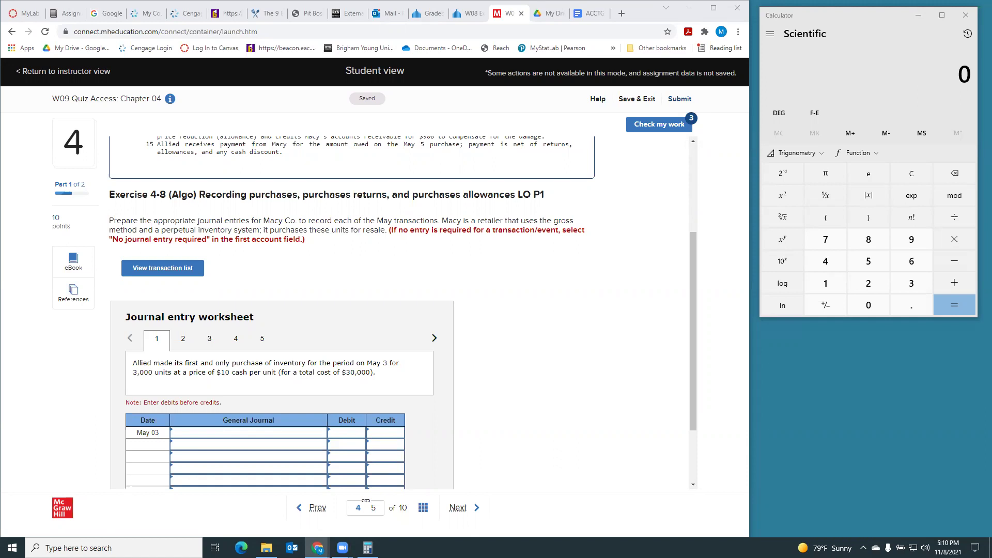
Mark the May 03 transaction in the journal entry worksheet as "No journal entry required".
scroll(591, 358, "up", 3)
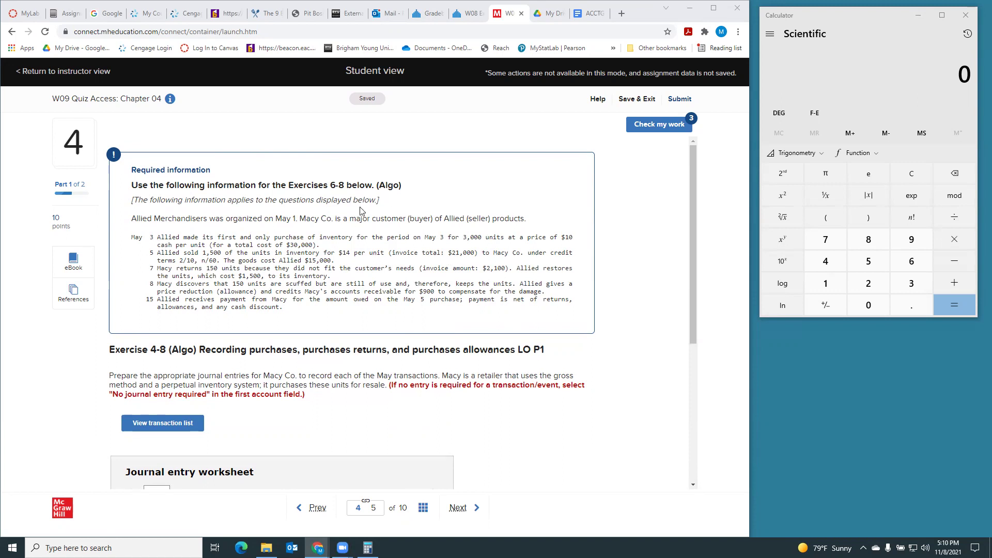
scroll(267, 274, "down", 2)
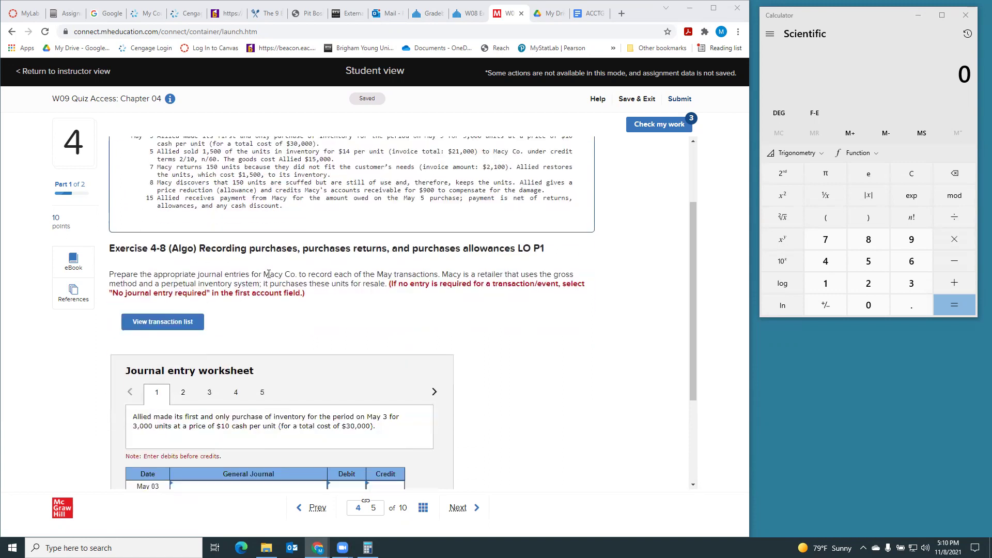
scroll(267, 274, "down", 1)
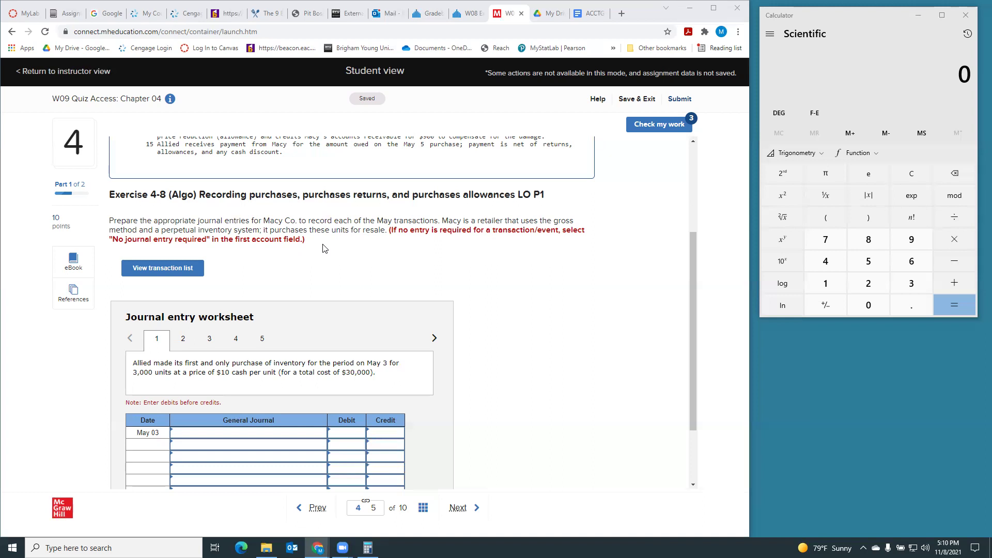
scroll(512, 266, "down", 2)
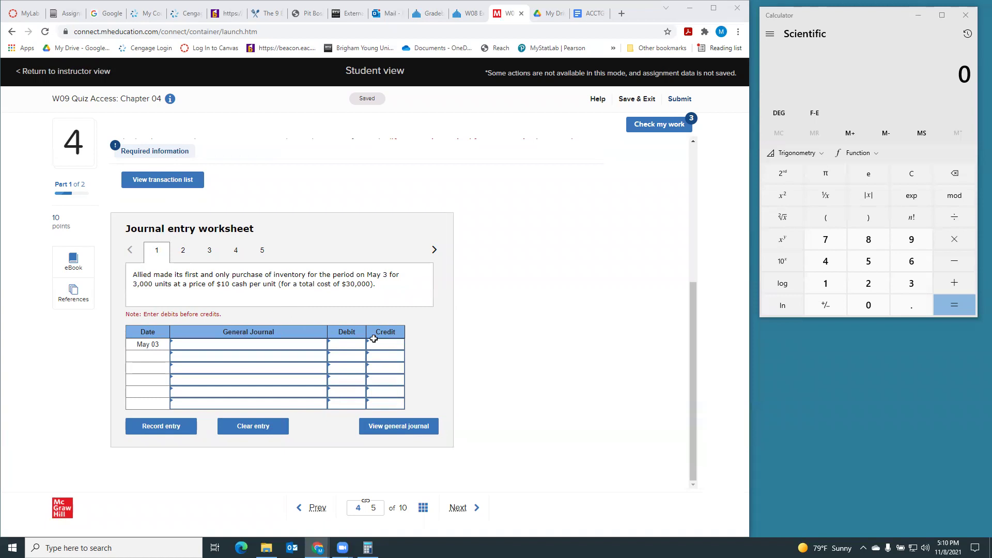
left_click(322, 345)
left_click(269, 285)
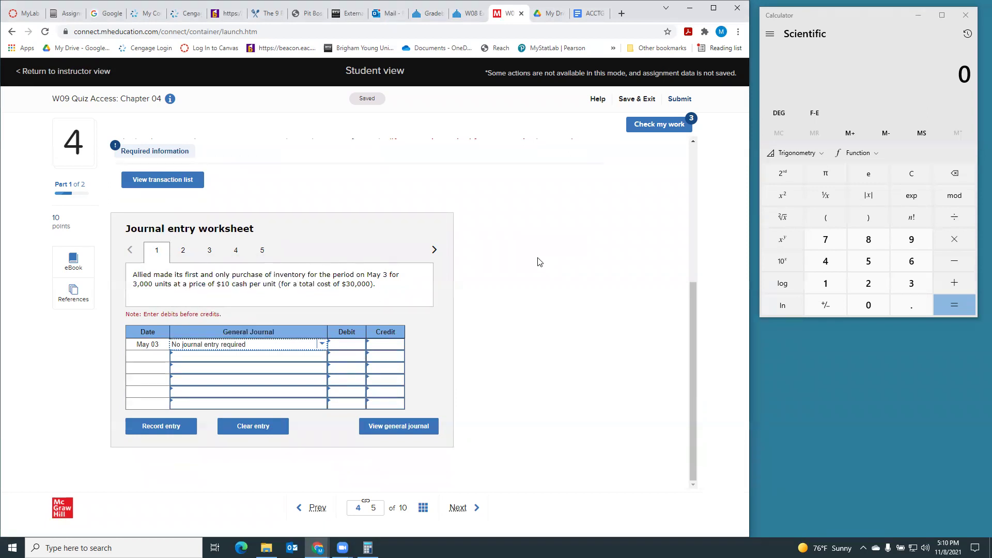
In worksheet entry 2 (May 05), debit Merchandise inventory for 21,000 on the first line.
left_click(433, 250)
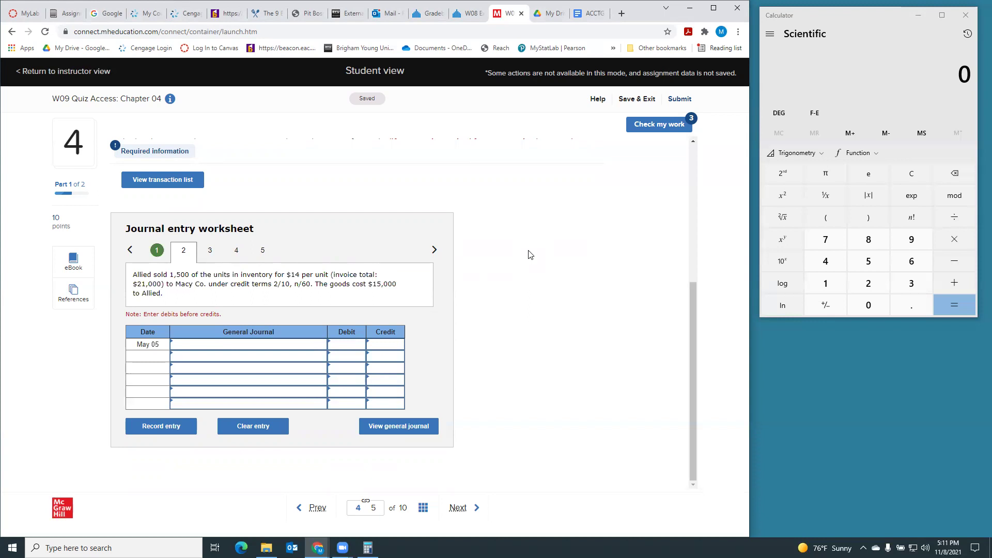
scroll(527, 255, "up", 1)
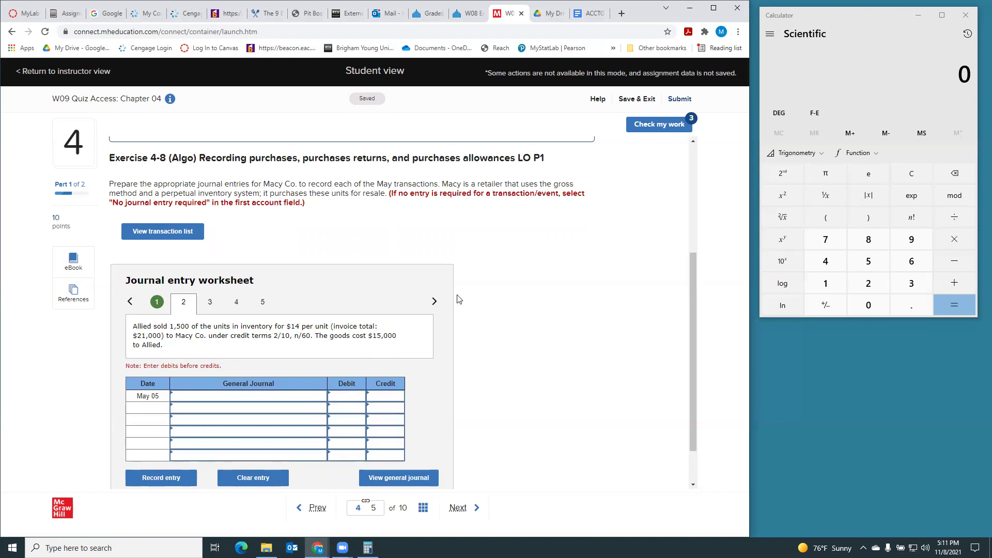
scroll(558, 326, "down", 1)
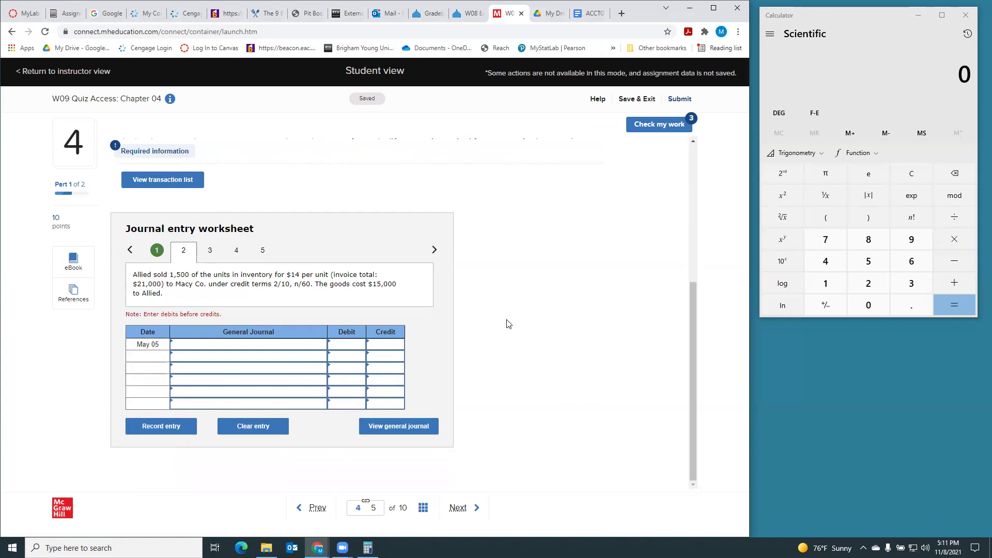
left_click(293, 344)
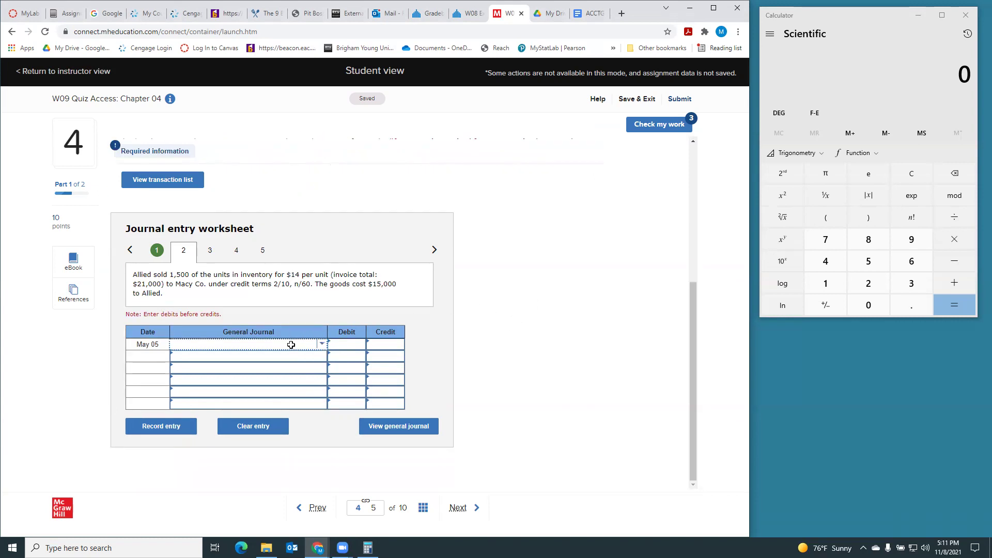
left_click(321, 345)
scroll(262, 316, "down", 6)
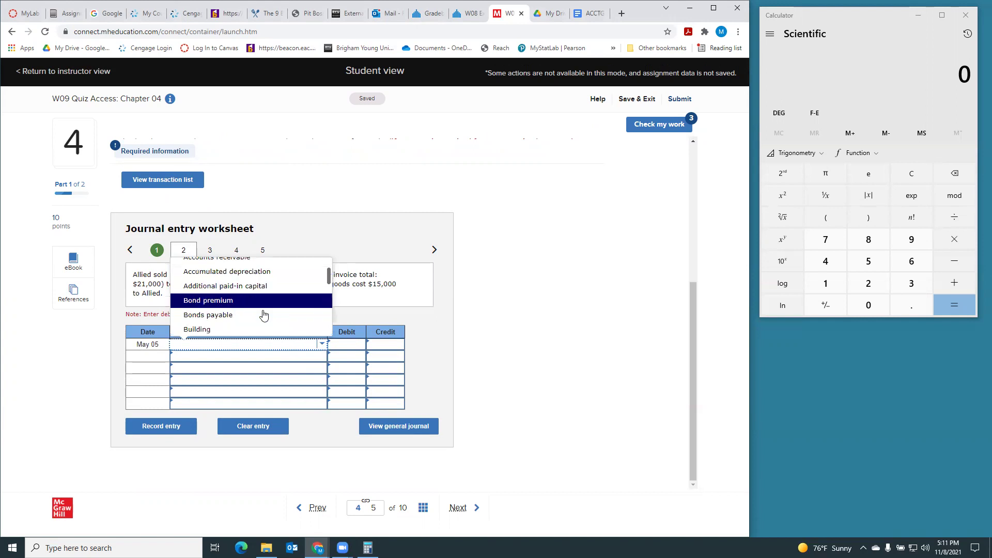
scroll(263, 316, "down", 3)
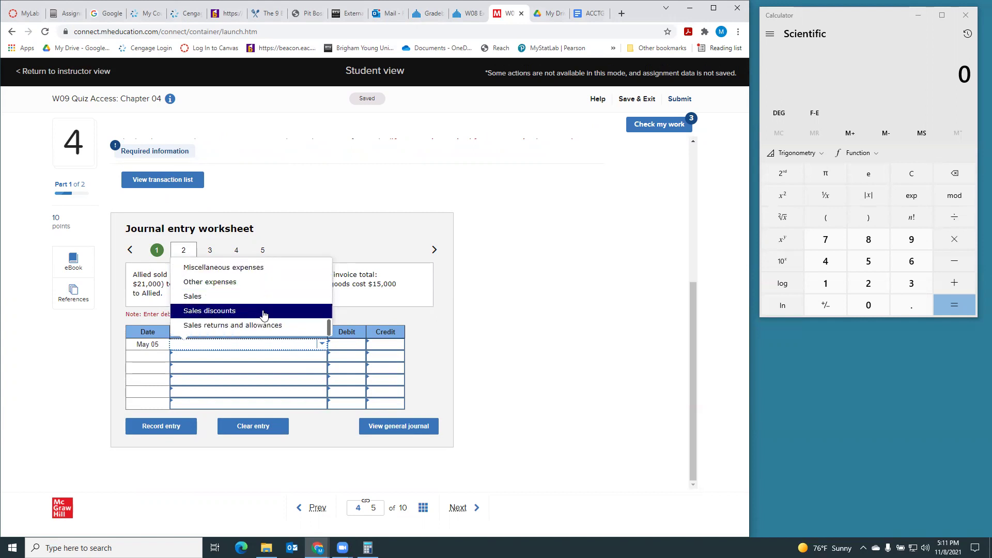
scroll(263, 315, "up", 1)
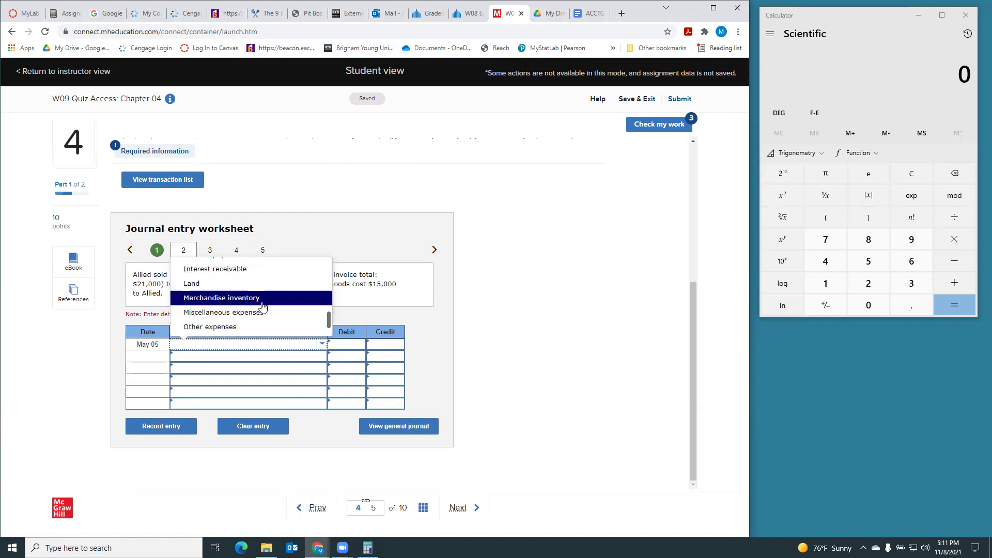
left_click(261, 298)
left_click(350, 345)
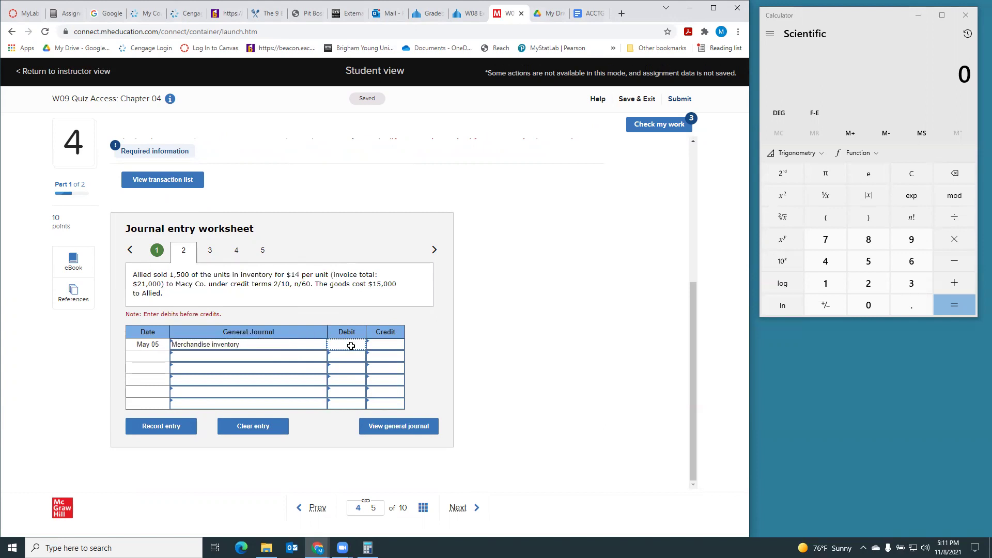
type("21000")
Credit Accounts payable for 21,000 on the second line of the May 05 entry.
left_click(283, 358)
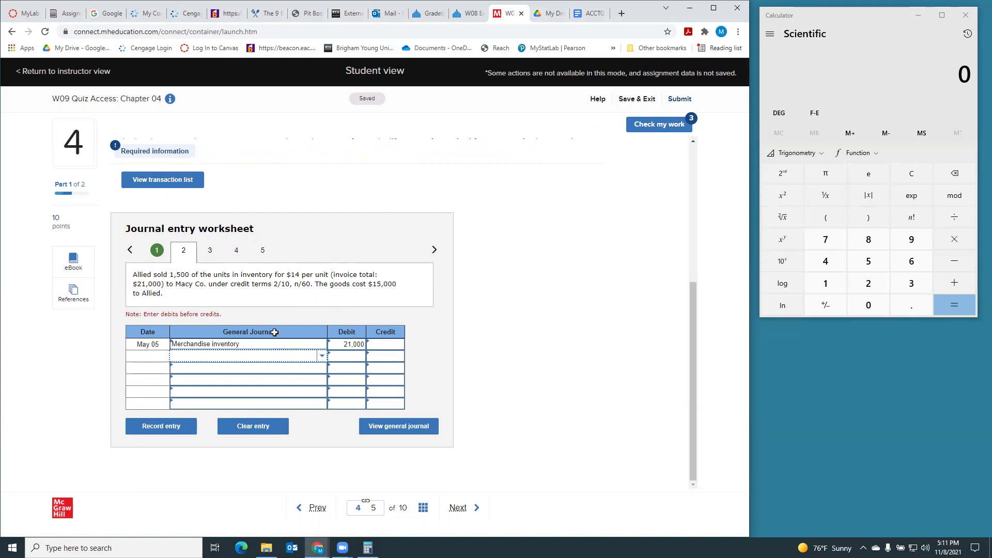
left_click(306, 358)
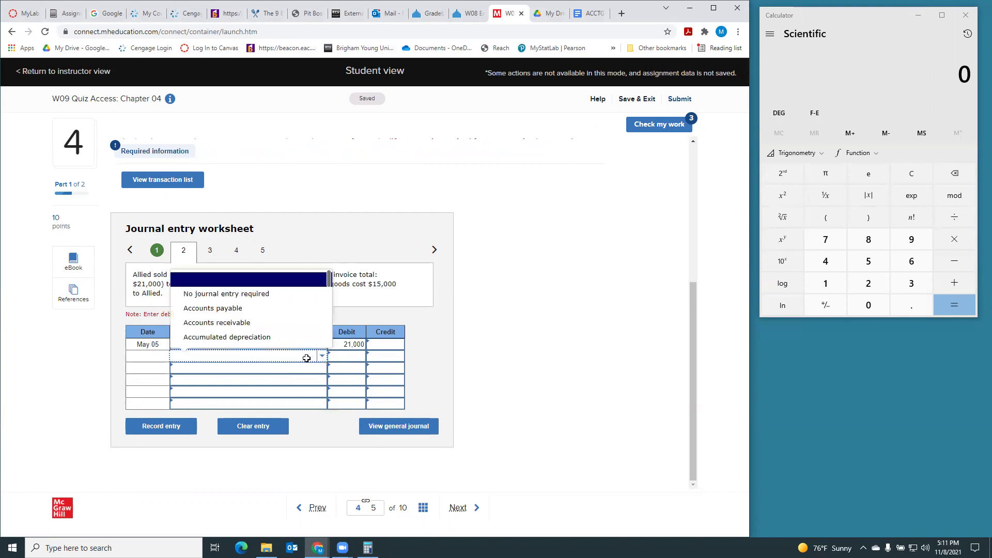
left_click(267, 311)
left_click(390, 358)
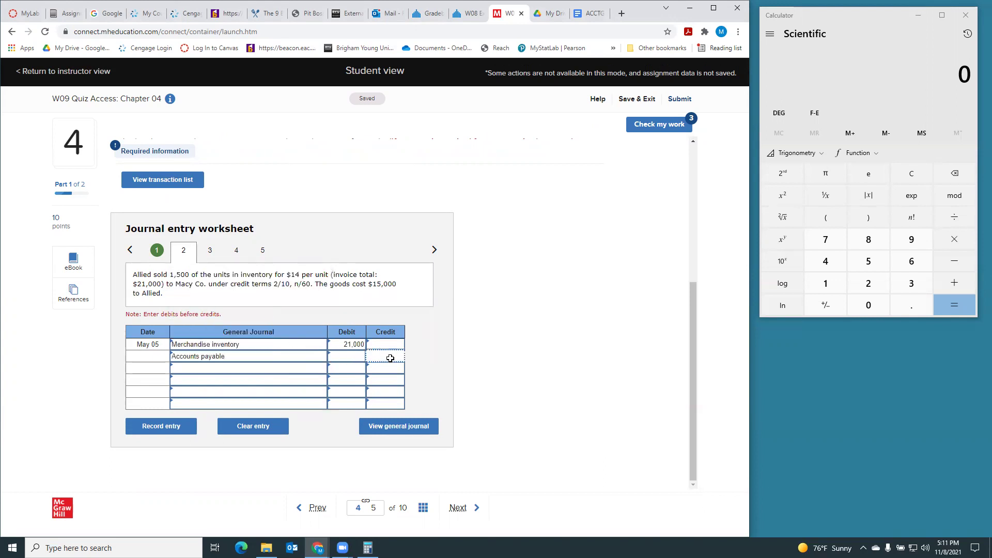
type("21000")
left_click(505, 345)
Open worksheet entry 3 (May 07) and choose Accounts payable as the first-line account.
left_click(433, 250)
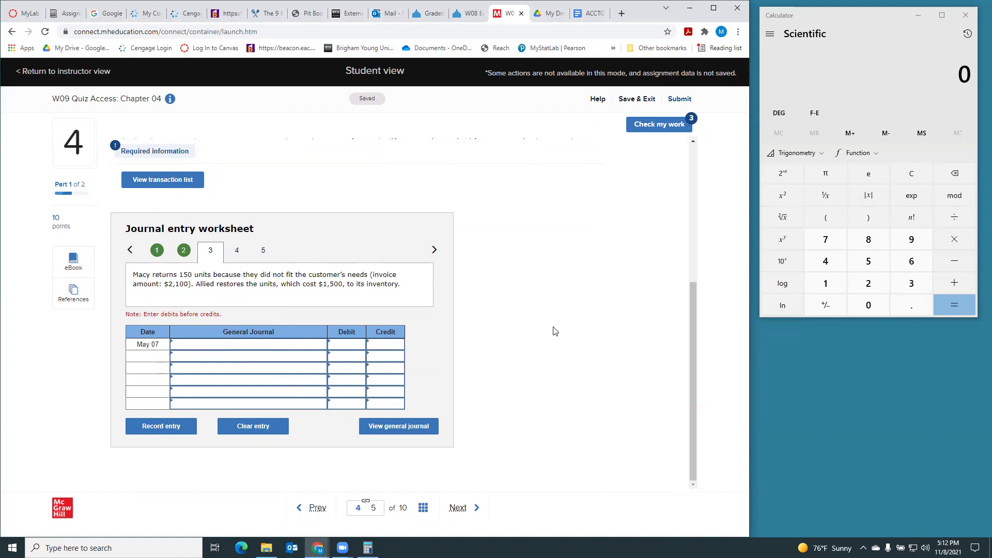
left_click(305, 342)
left_click(321, 344)
scroll(285, 331, "down", 5)
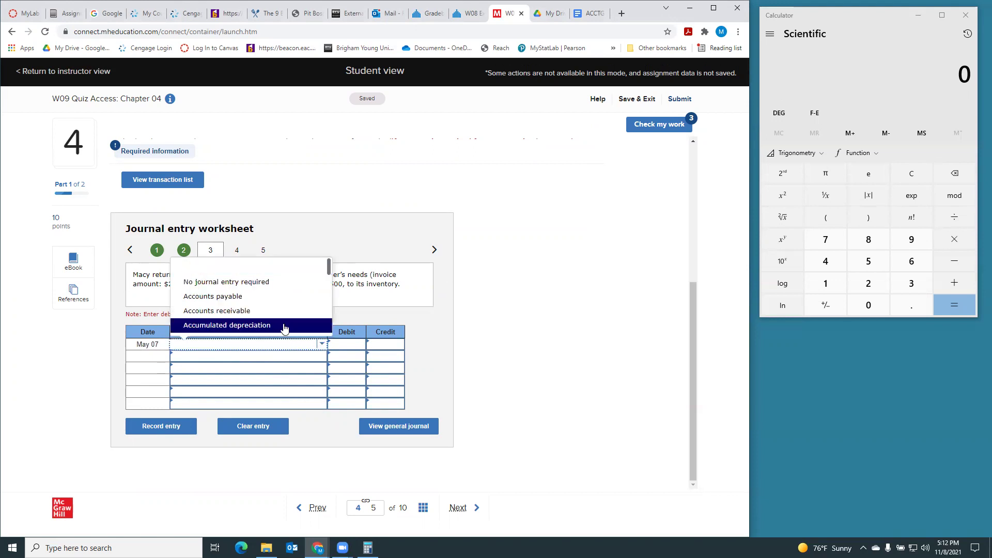
scroll(285, 328, "up", 5)
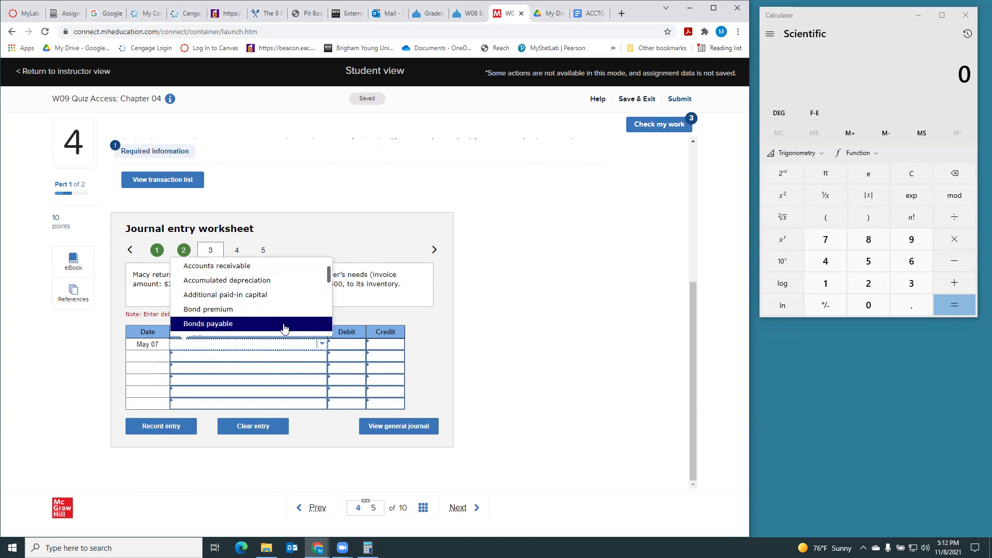
left_click(247, 298)
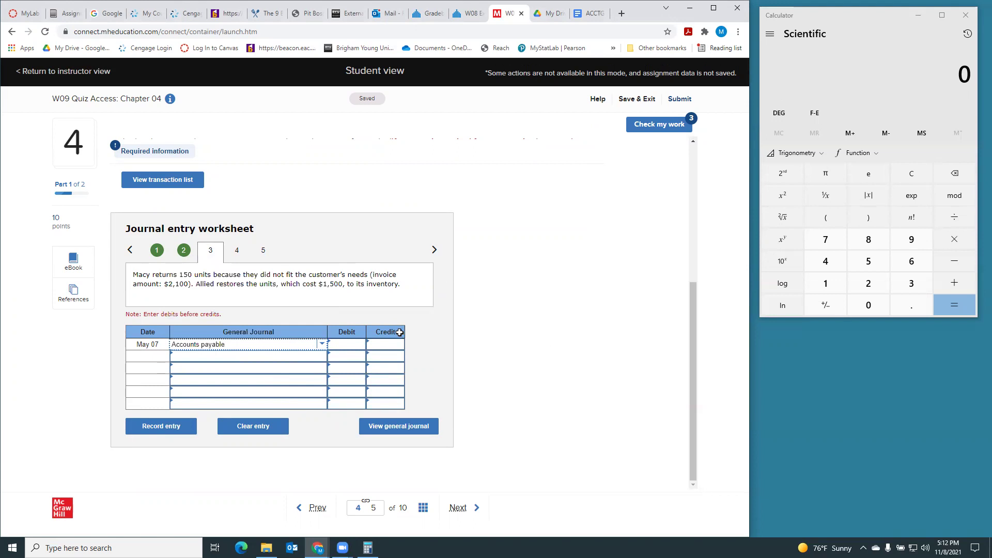
Choose Merchandise inventory as the second-line account of the May 07 entry.
left_click(310, 357)
left_click(321, 356)
scroll(290, 334, "down", 2)
scroll(290, 334, "down", 8)
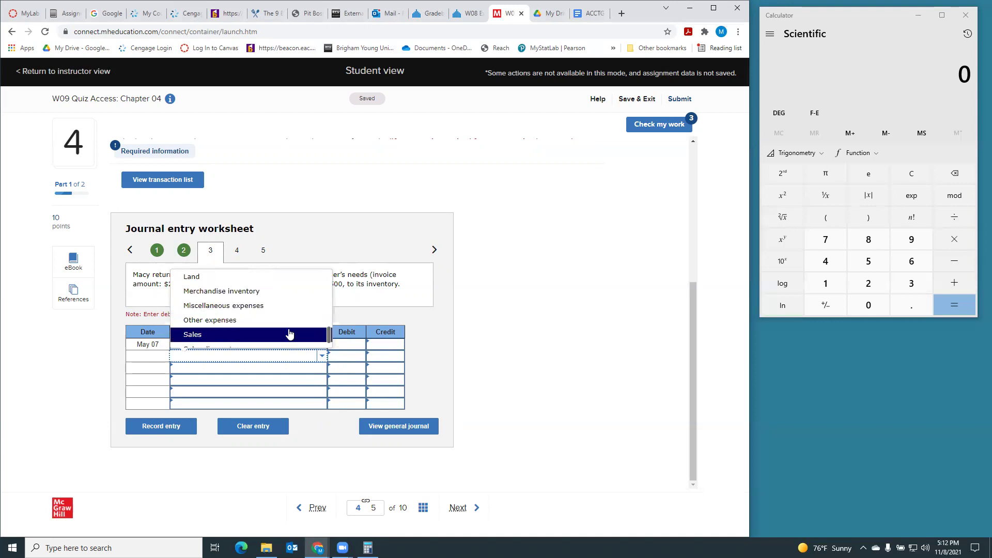
left_click(271, 291)
Enter 2100 as the Accounts payable debit and 2100 as the Merchandise inventory credit for May 07.
left_click(348, 343)
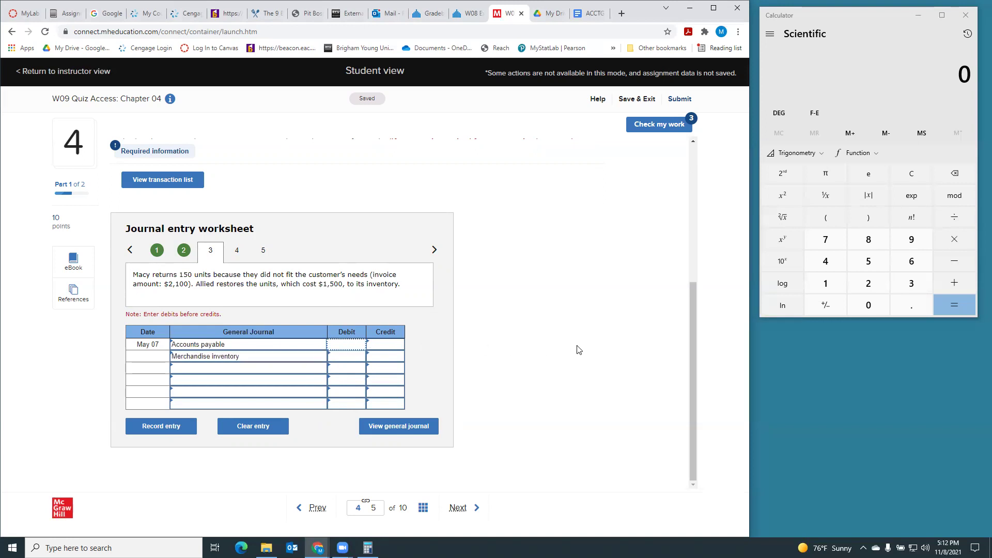
type("2100")
left_click(389, 356)
type("2100")
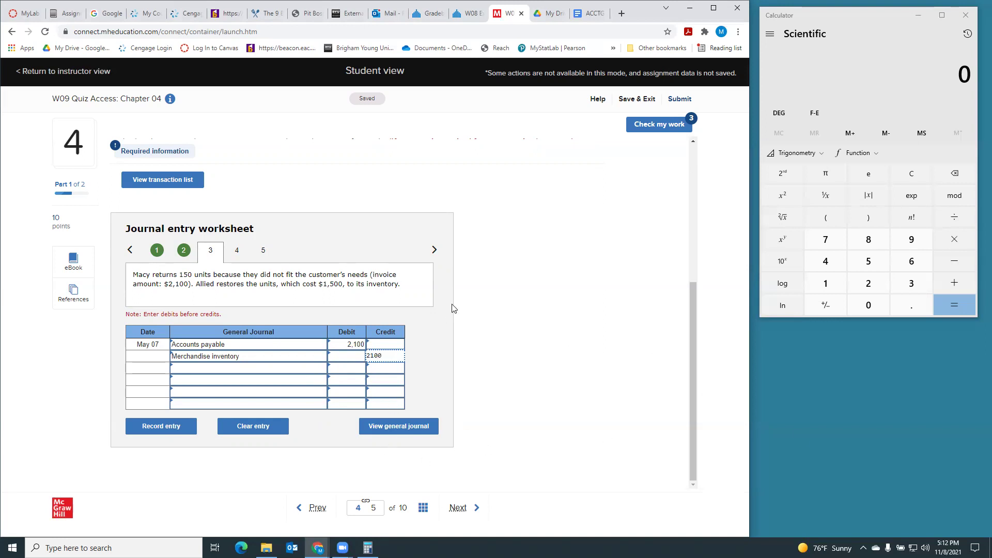
left_click(485, 290)
Check the work on the entries completed so far, then return to the question.
left_click(664, 126)
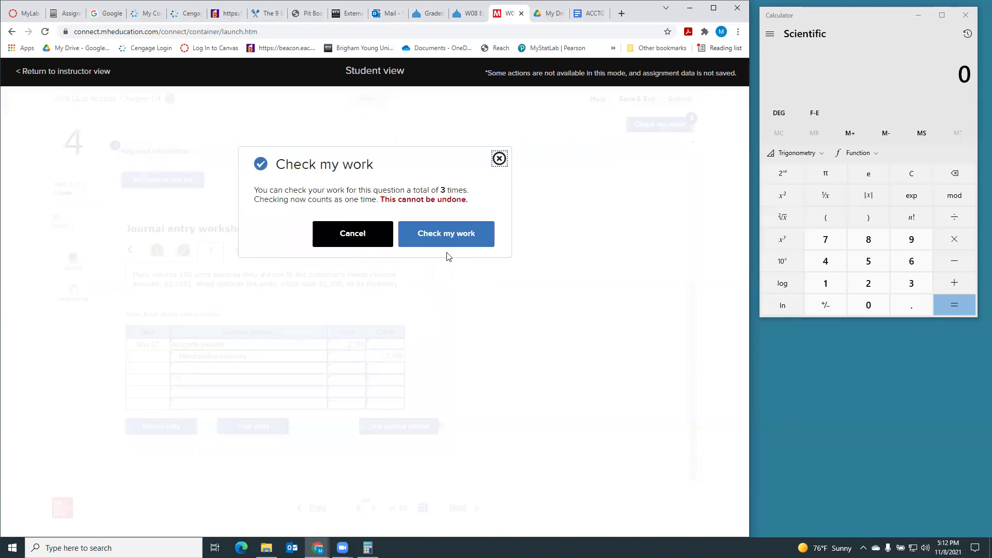
left_click(447, 234)
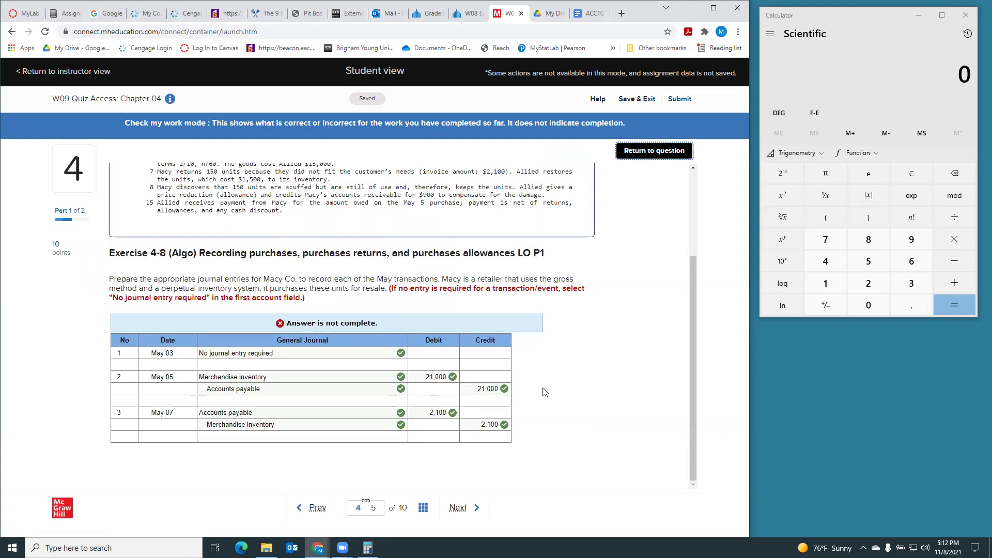
left_click(665, 152)
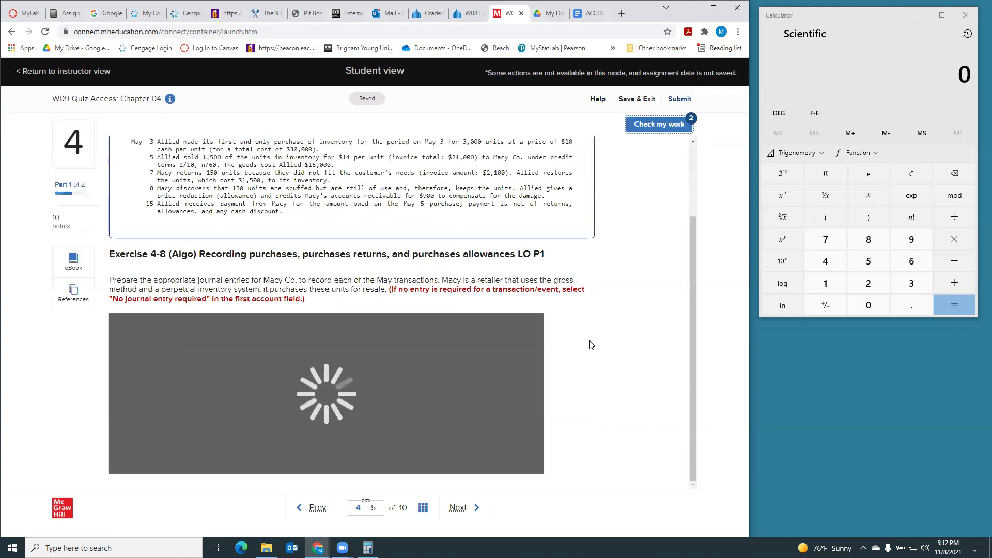
scroll(593, 325, "down", 2)
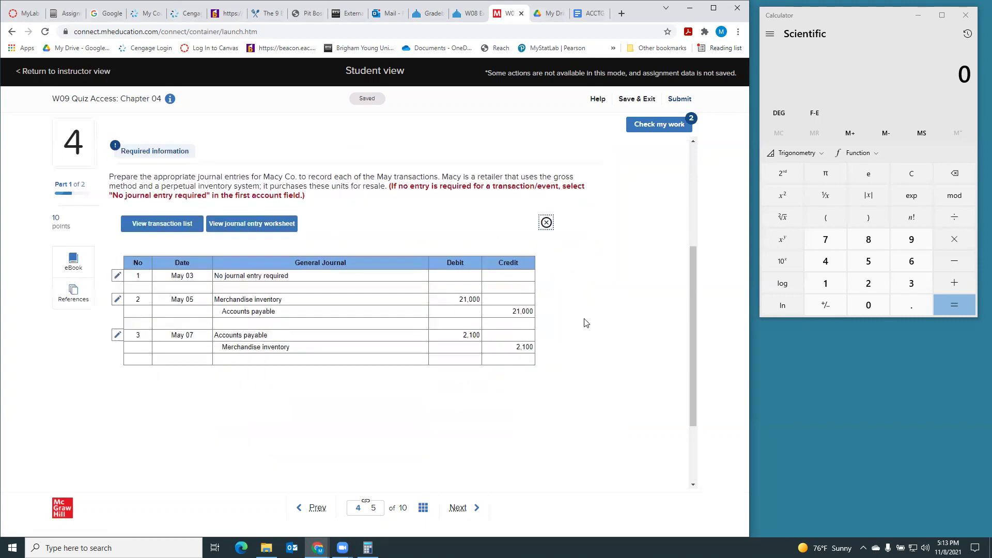
scroll(461, 470, "up", 3)
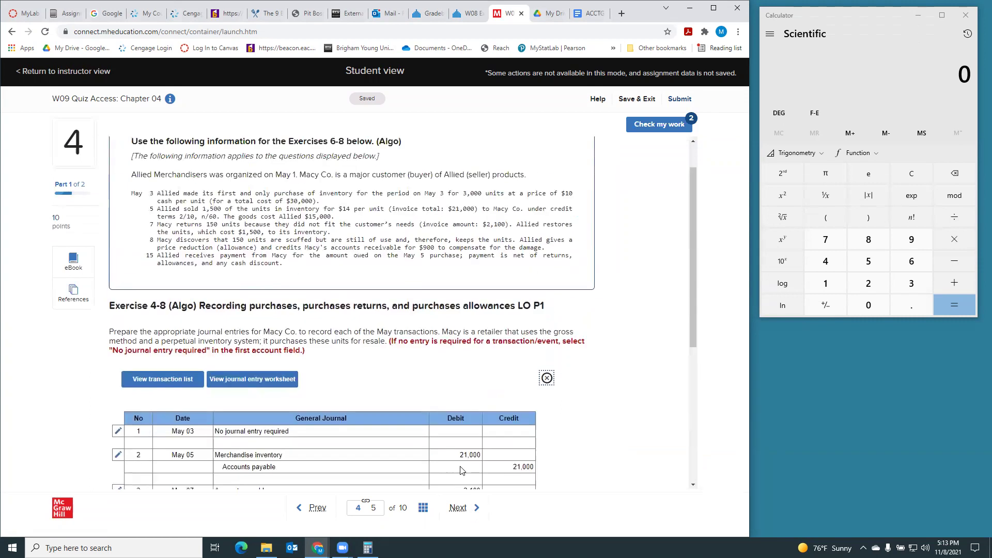
Go back to the worksheet, open entry 4 (May 08), and choose Accounts payable as the first-line account.
left_click(546, 379)
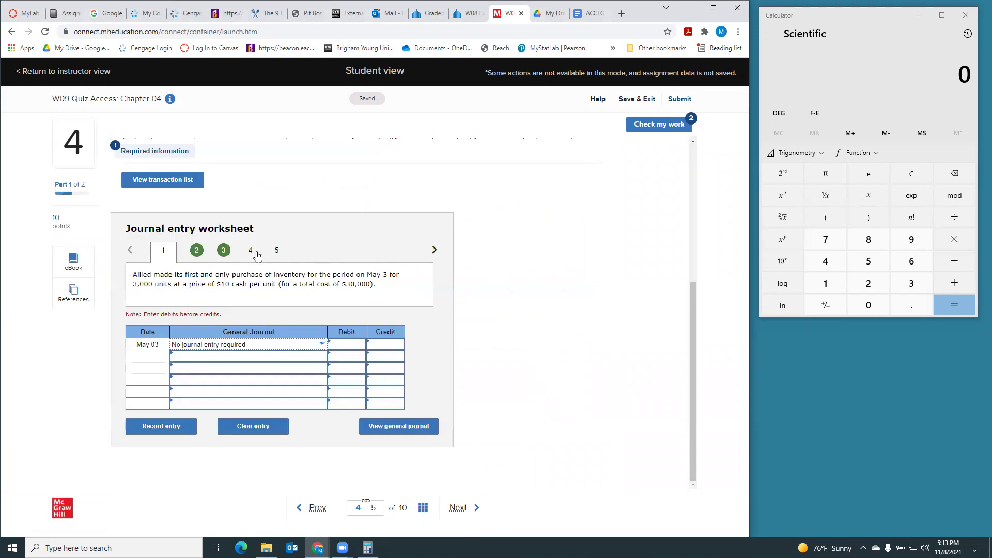
left_click(251, 254)
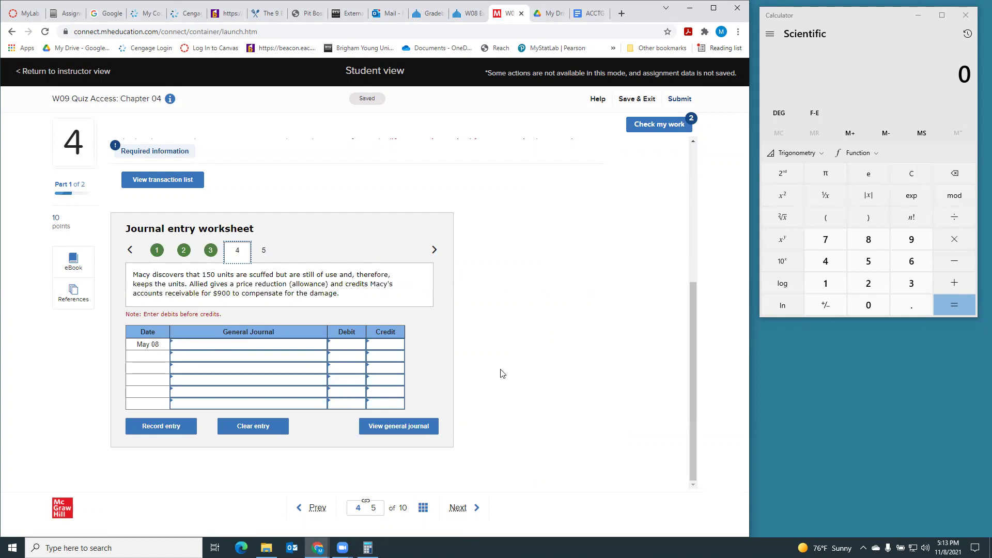
left_click(302, 346)
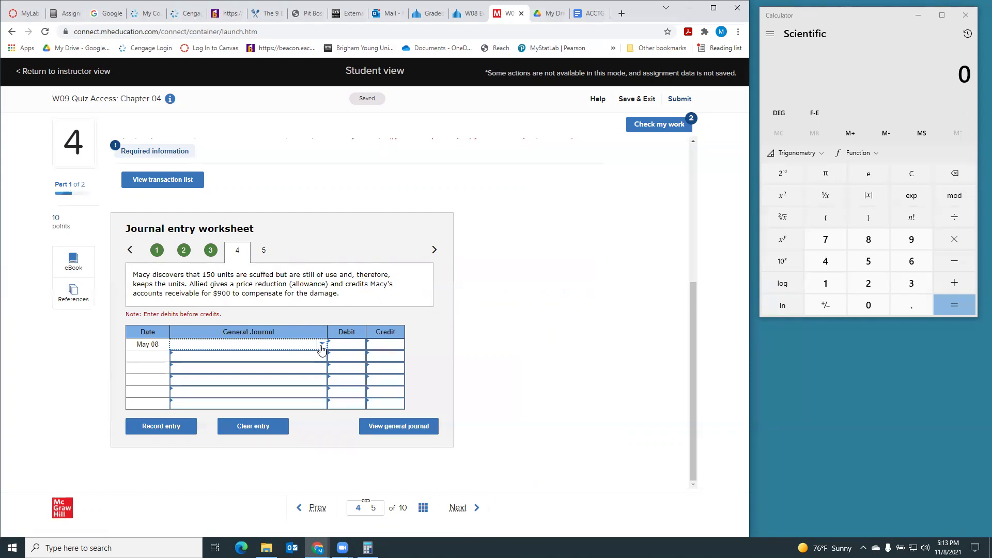
left_click(320, 346)
left_click(291, 303)
Choose Merchandise inventory as the second-line account of the May 08 entry.
left_click(299, 357)
left_click(320, 360)
scroll(284, 336, "down", 5)
scroll(284, 335, "down", 3)
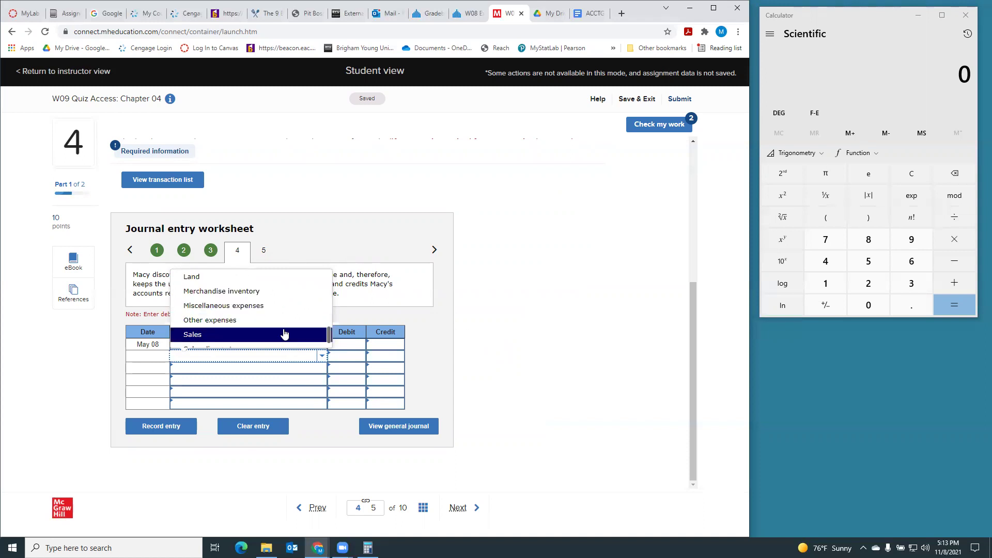
left_click(258, 292)
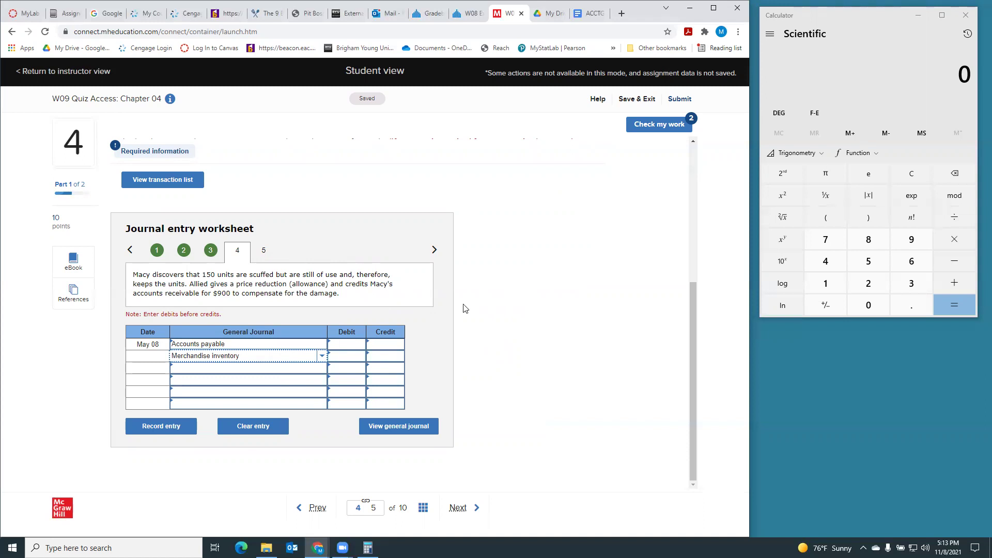
Enter a 900 debit for Accounts payable and a 900 credit for Merchandise inventory on May 08, then open entry 5.
left_click(345, 343)
type("900")
left_click(377, 359)
type("900")
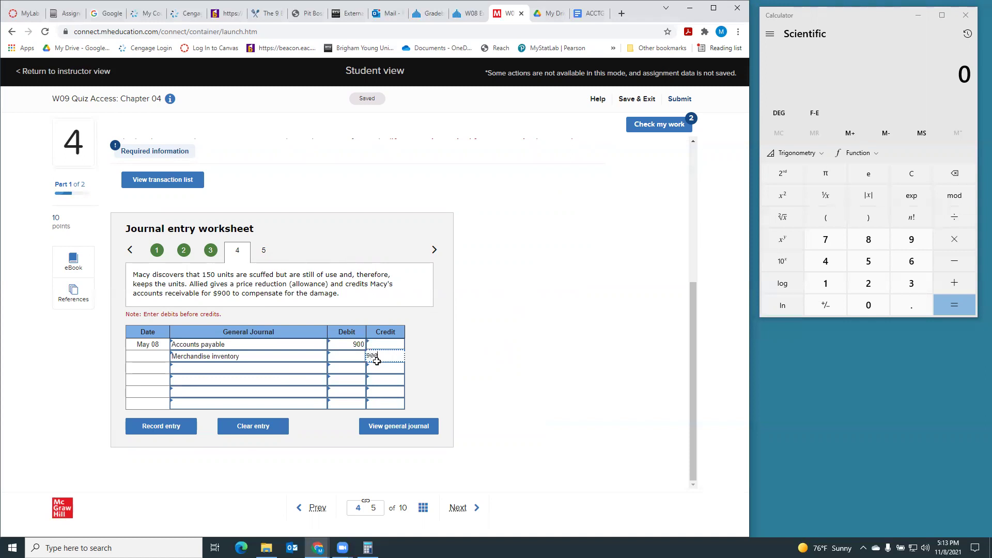
left_click(480, 354)
left_click(434, 250)
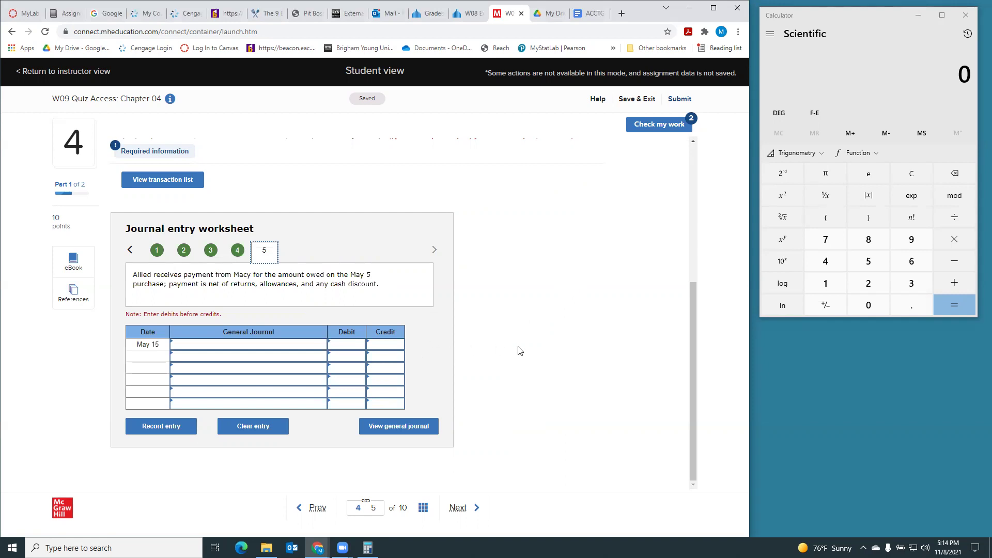
Review the May 5 invoice total in the transaction information and enter 21,000 in Calculator.
scroll(519, 351, "up", 3)
scroll(521, 351, "up", 1)
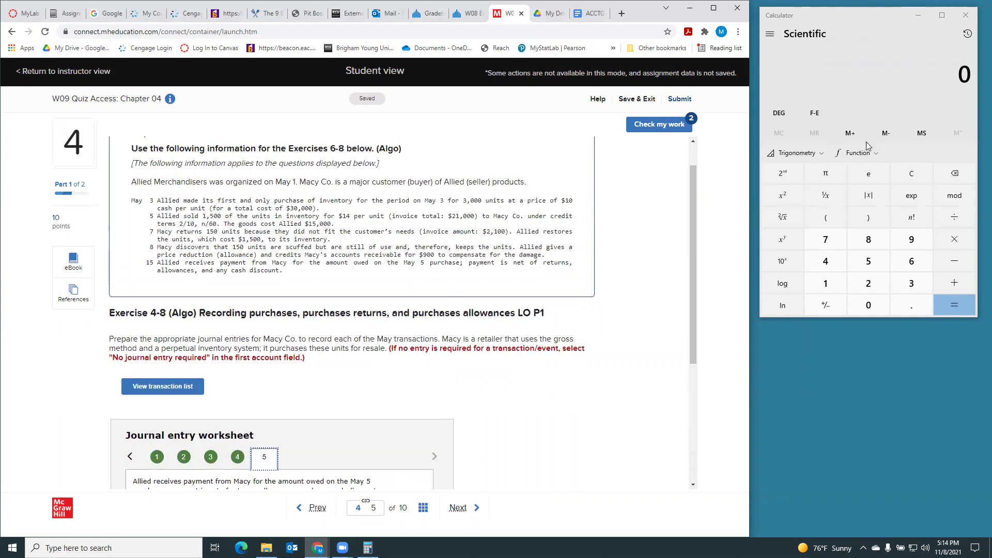
left_click(857, 88)
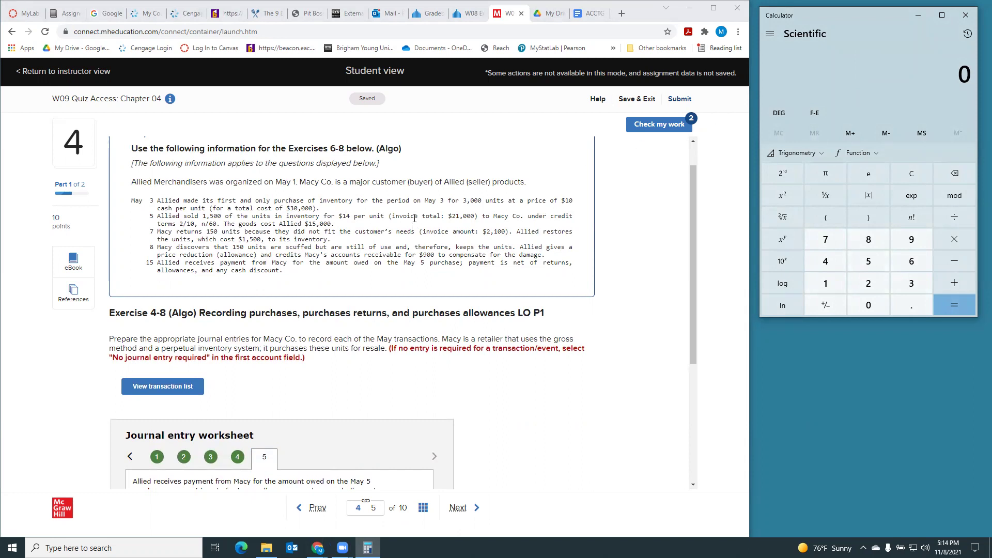
type("21,000")
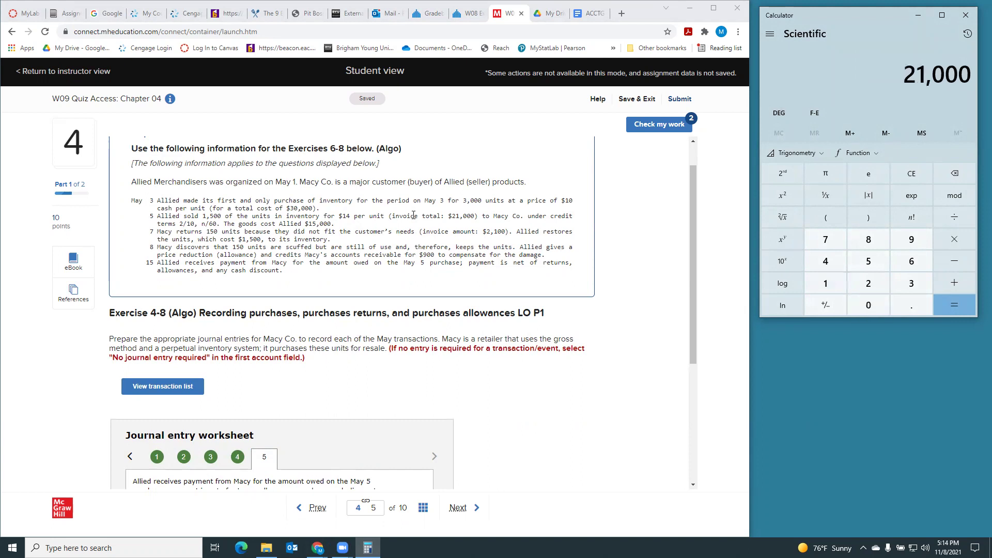
Review worksheet entries 1 to 3 and subtract the 2,100 May 07 return from 21,000 in Calculator.
scroll(511, 408, "down", 3)
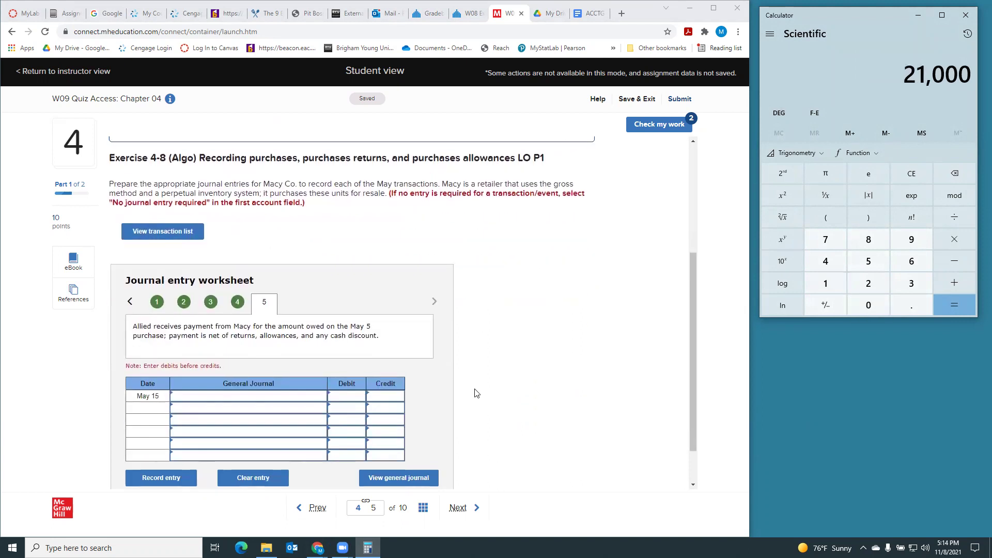
left_click(156, 306)
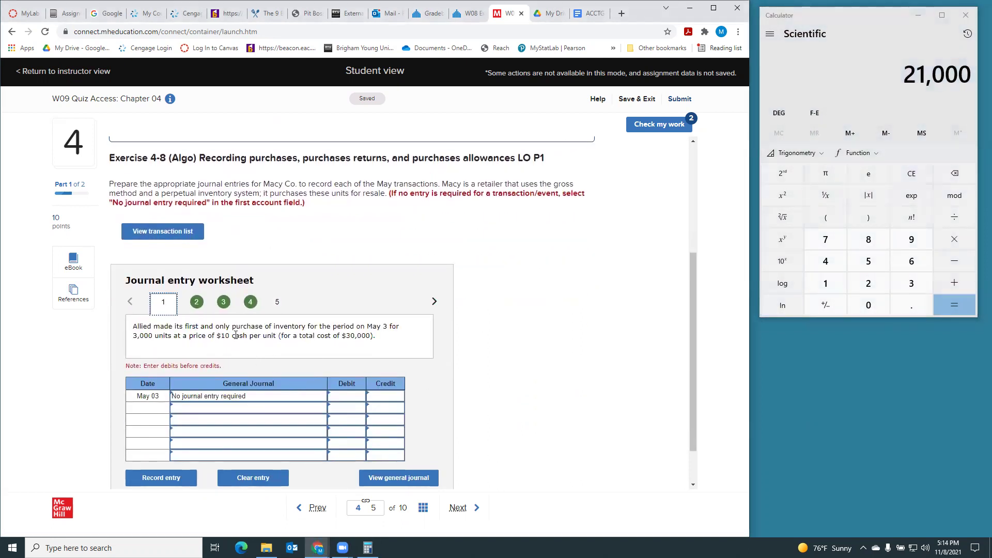
left_click(195, 306)
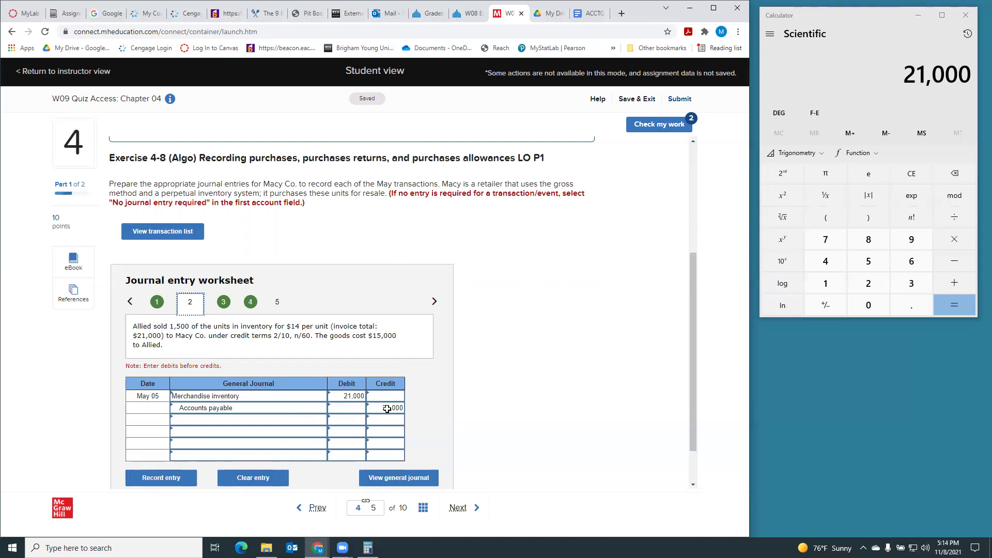
left_click(225, 305)
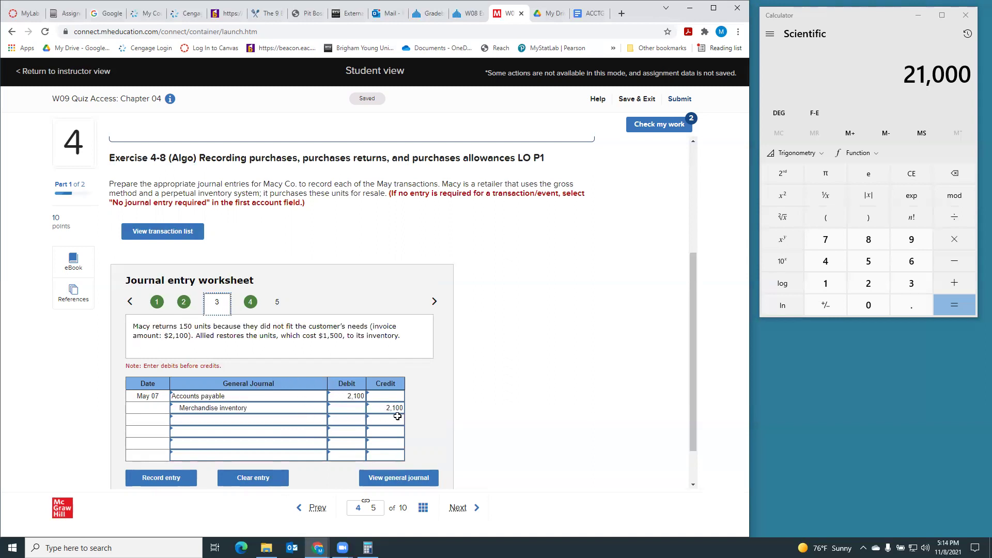
left_click(847, 22)
type("-2100")
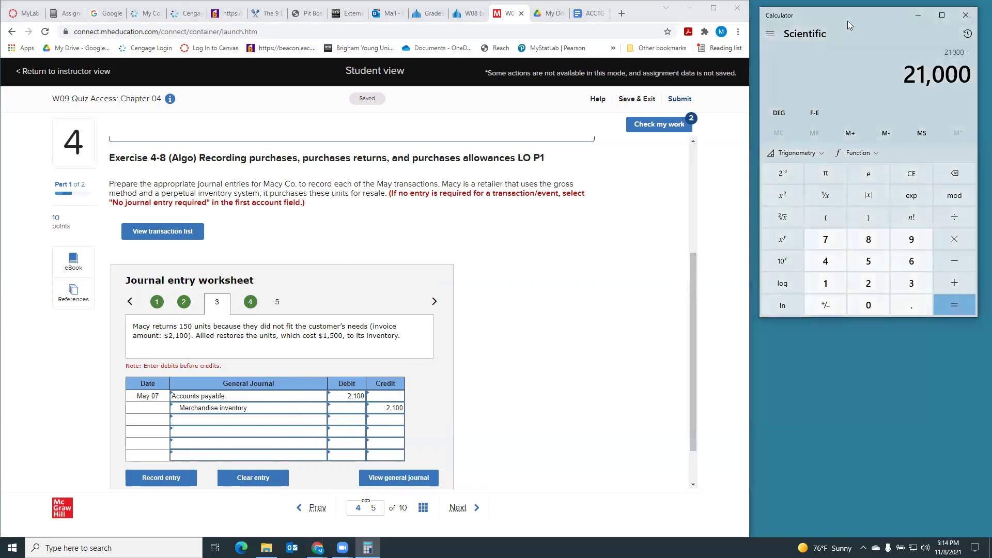
key("Return")
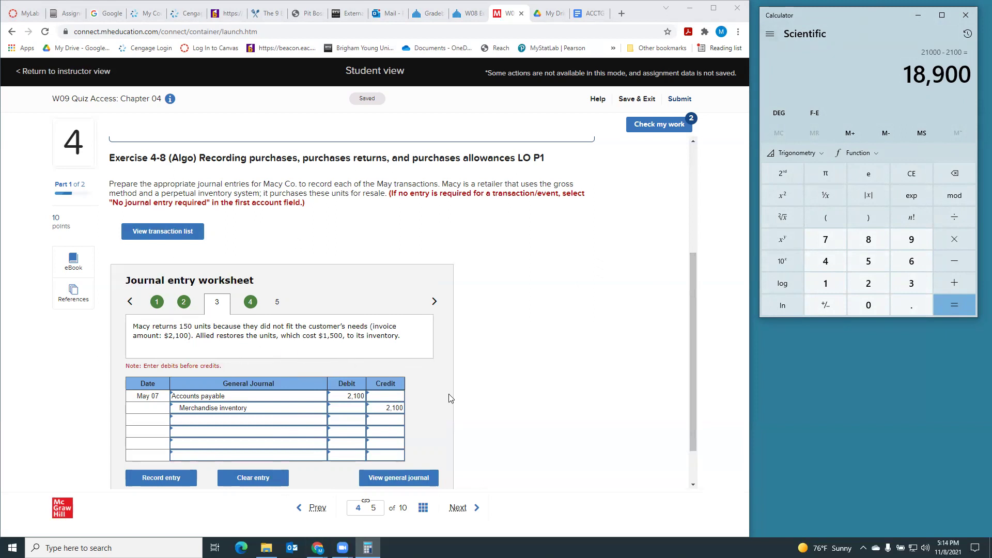
Open entry 4 in the worksheet and subtract its 900 allowance from the running balance in Calculator.
left_click(250, 303)
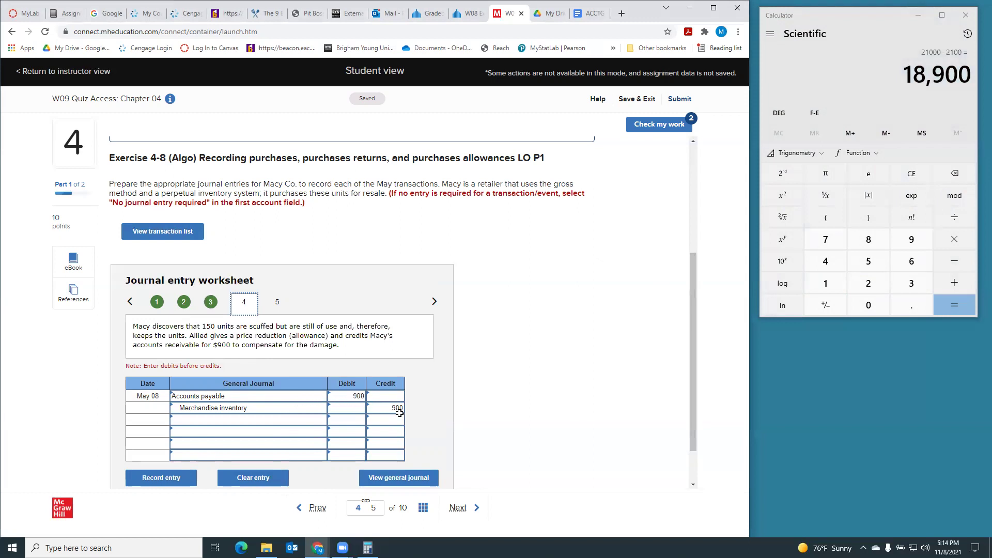
left_click(864, 20)
type("- 900")
key("Return")
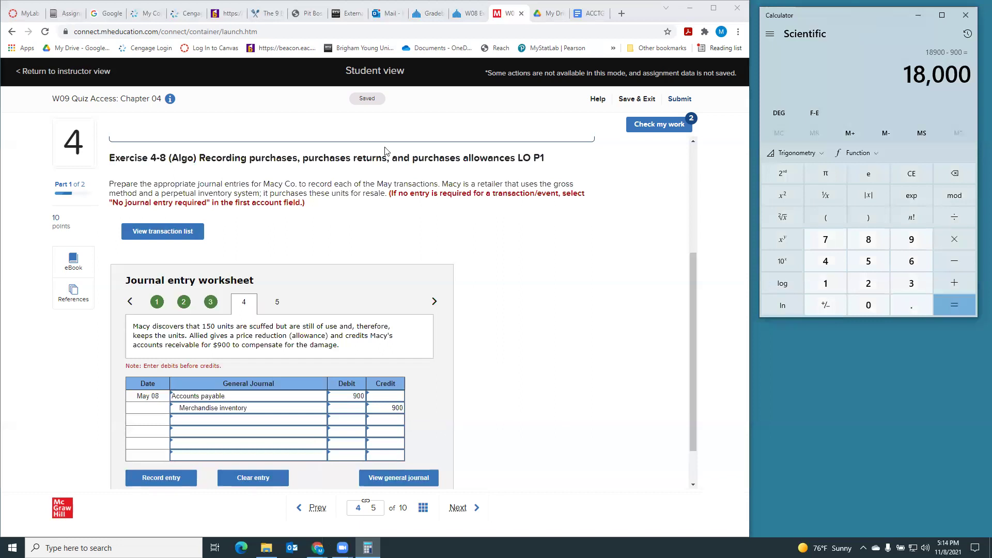
Open worksheet entry 5 (May 15) and fill its first line with Accounts payable and an 18,000 debit.
left_click(368, 411)
scroll(467, 408, "down", 1)
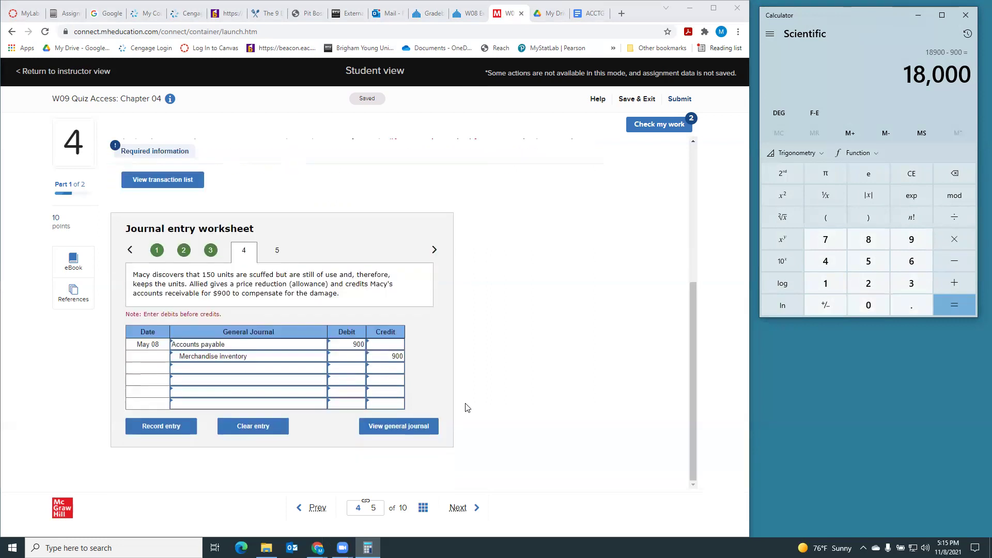
left_click(277, 252)
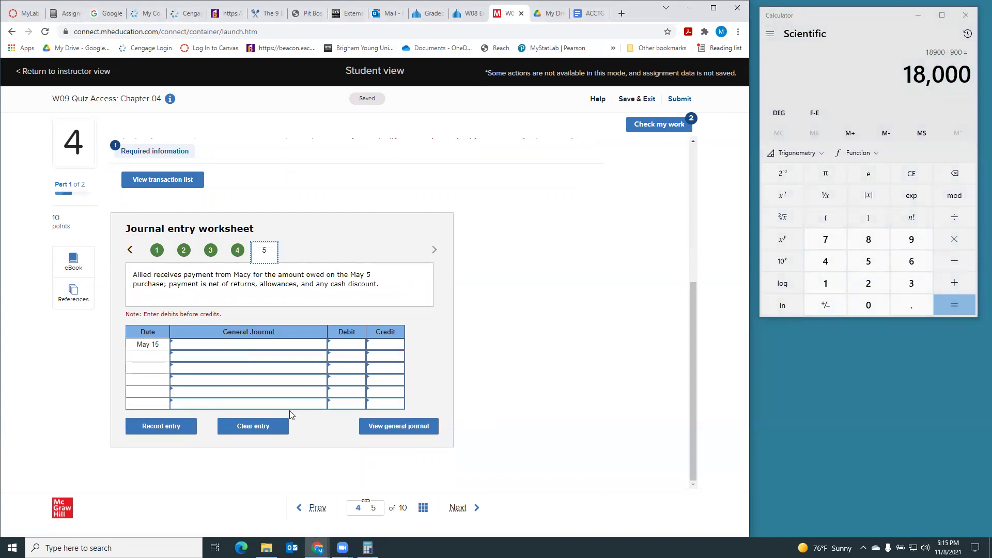
left_click(305, 346)
left_click(322, 346)
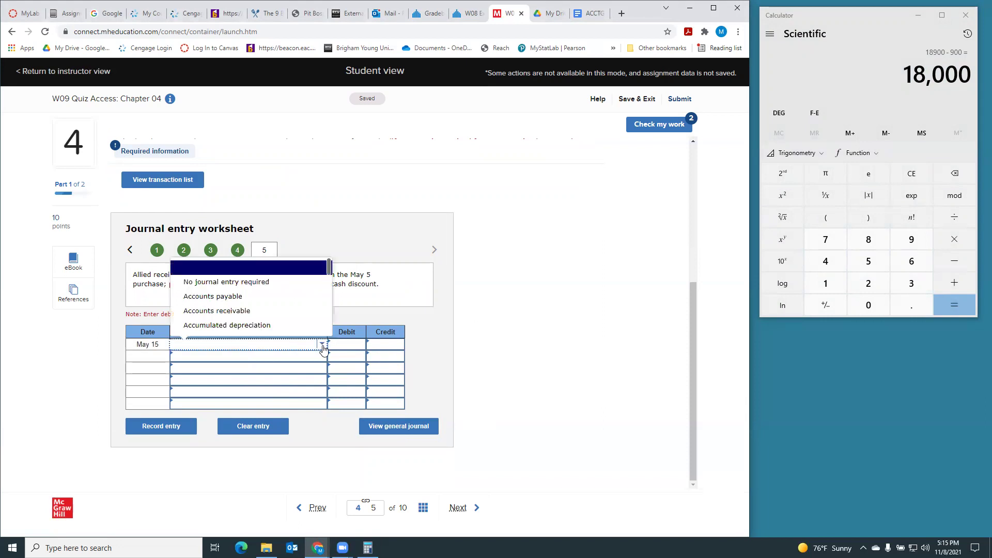
left_click(275, 298)
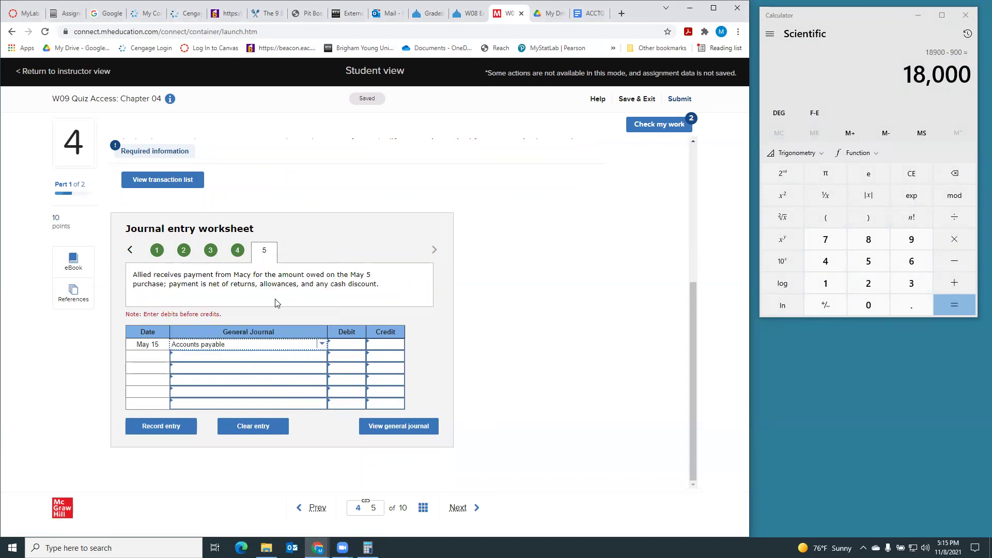
left_click(339, 344)
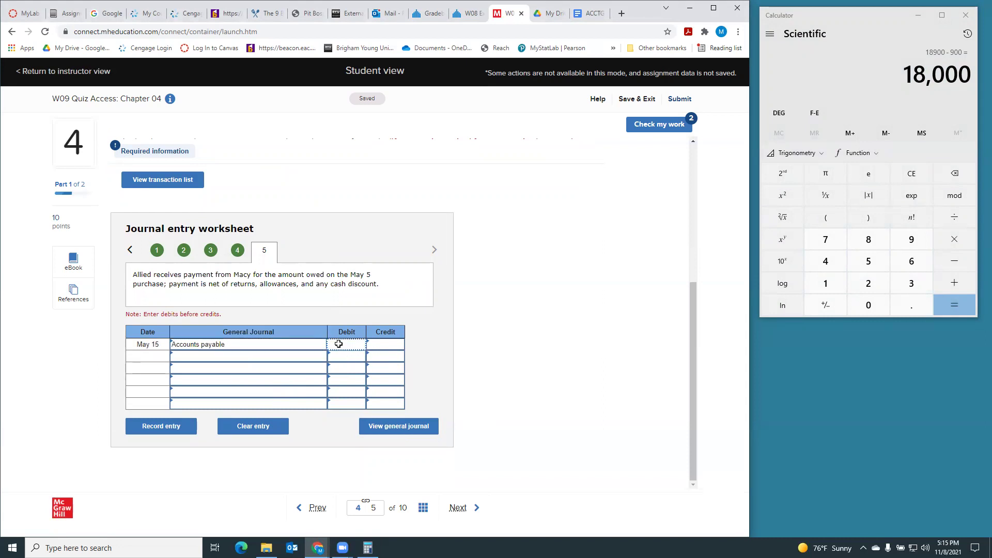
type("18000")
Choose Cash as the third-line account of the May 15 entry, leaving the second line blank.
left_click(255, 370)
left_click(321, 370)
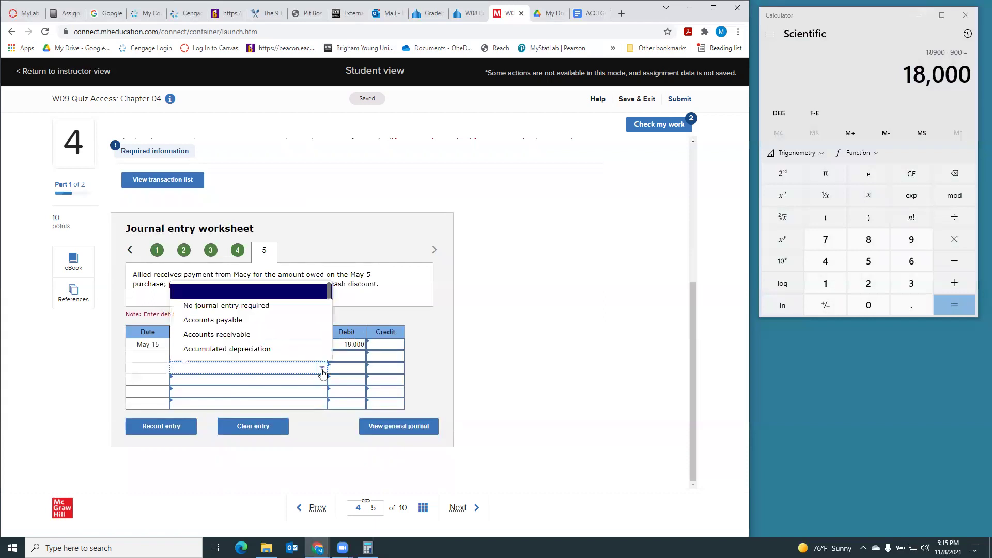
scroll(310, 357, "down", 3)
left_click(253, 328)
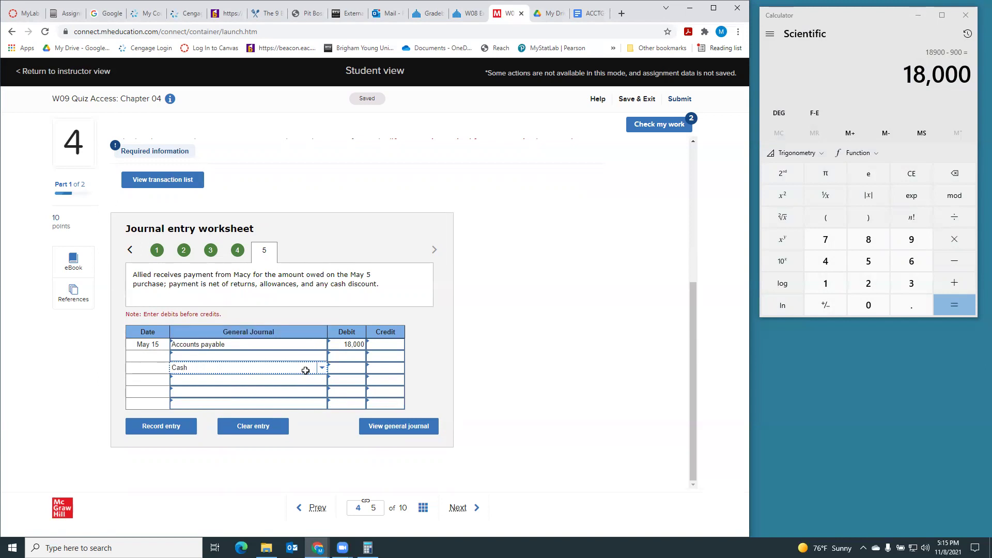
Review the May 5 credit terms and compute the 2% cash discount on 18,000 in Calculator.
scroll(327, 366, "up", 4)
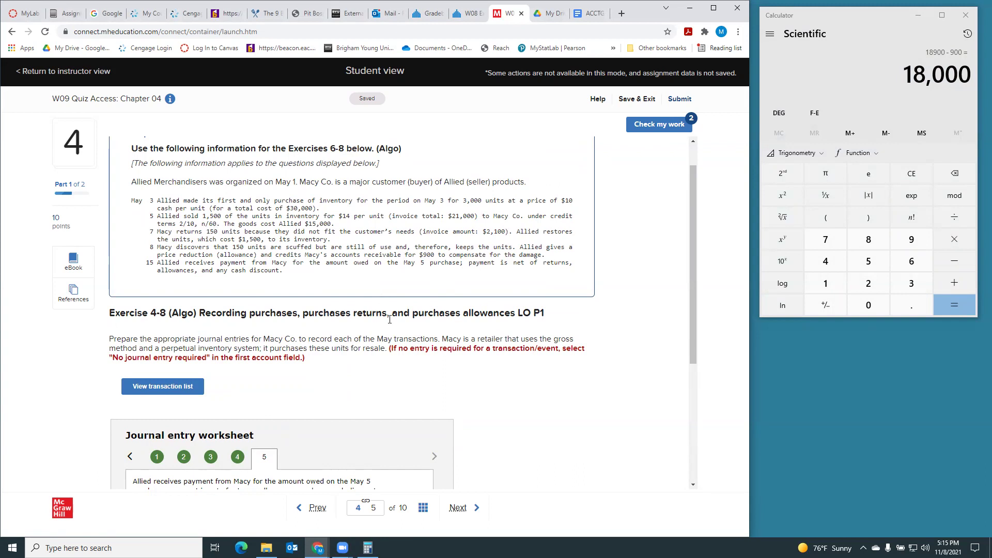
scroll(560, 410, "down", 3)
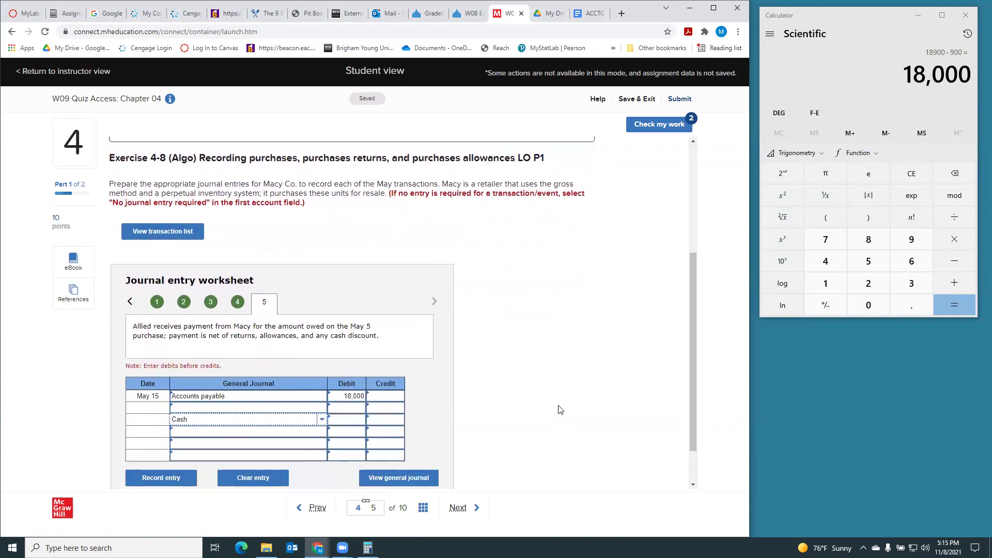
scroll(561, 410, "down", 1)
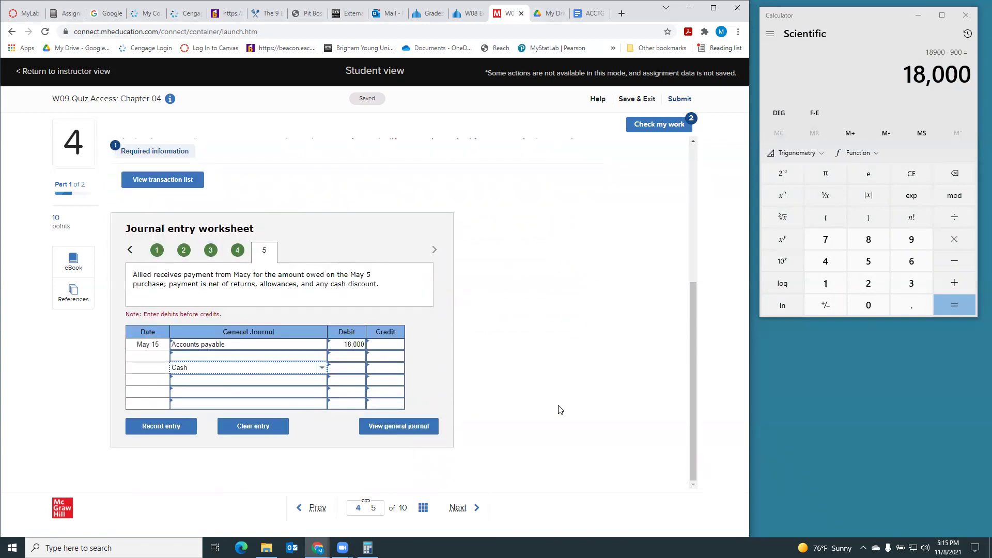
left_click(844, 21)
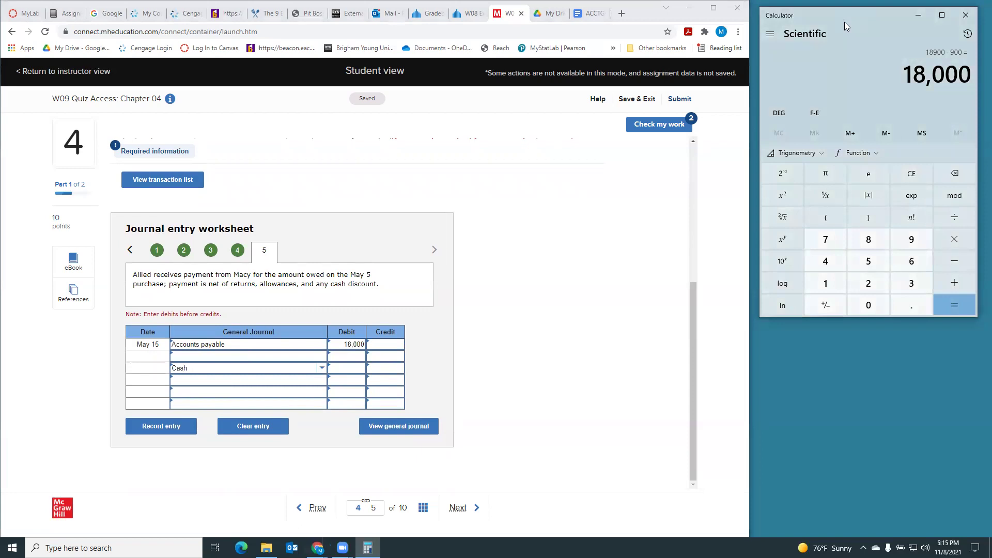
type("*.02")
key("Return")
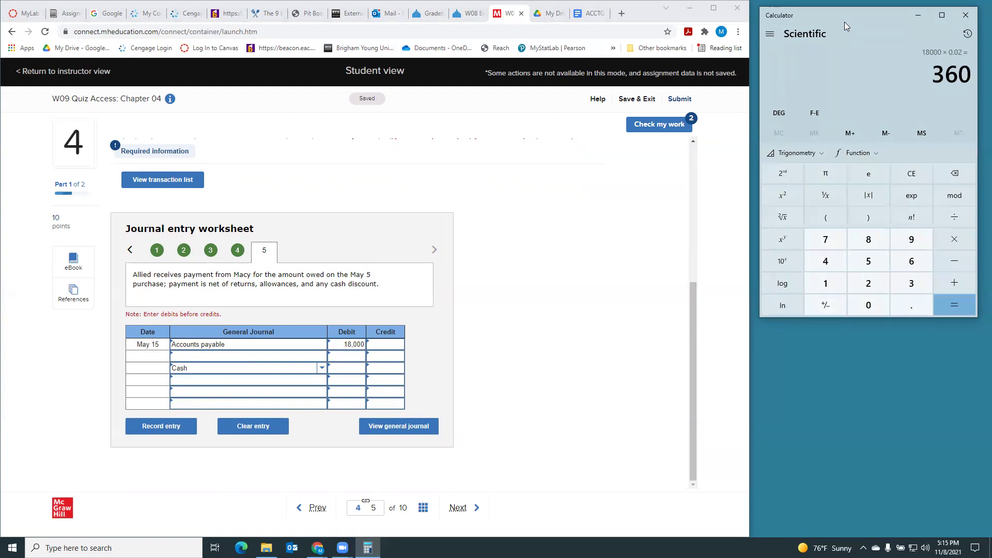
Subtract 360 from 18,000 in Calculator and enter 17,640 as the Cash credit in the May 15 entry.
type("18")
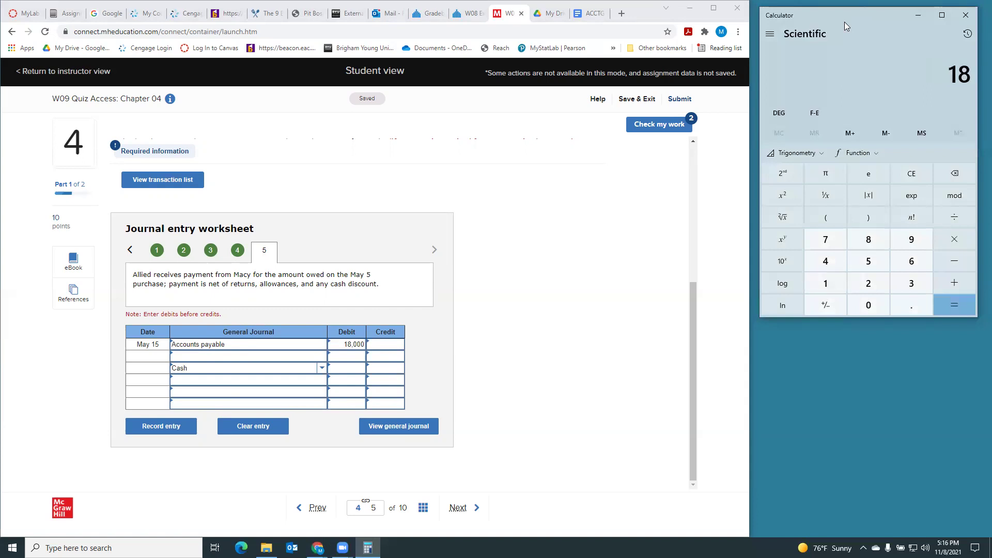
type("000 - 360")
key("Return")
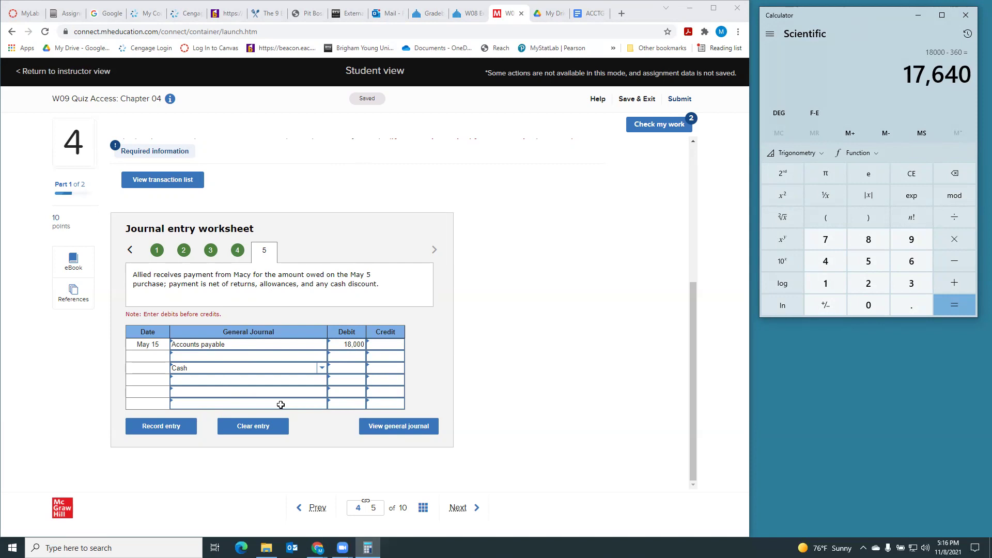
left_click(385, 370)
type("17640")
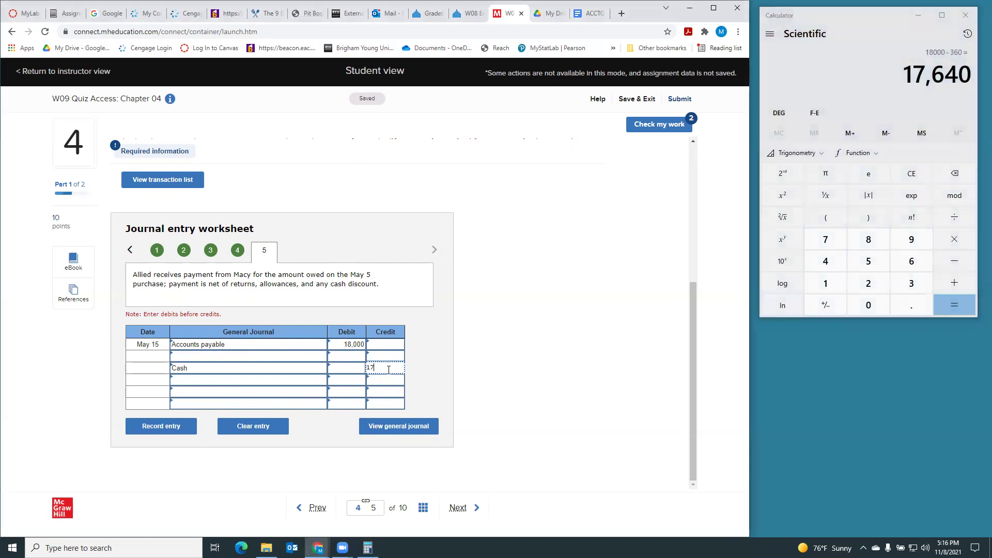
left_click(515, 365)
Choose Merchandise inventory as the second-line account of the May 15 entry.
left_click(223, 357)
left_click(321, 356)
scroll(304, 346, "down", 1)
scroll(303, 341, "down", 8)
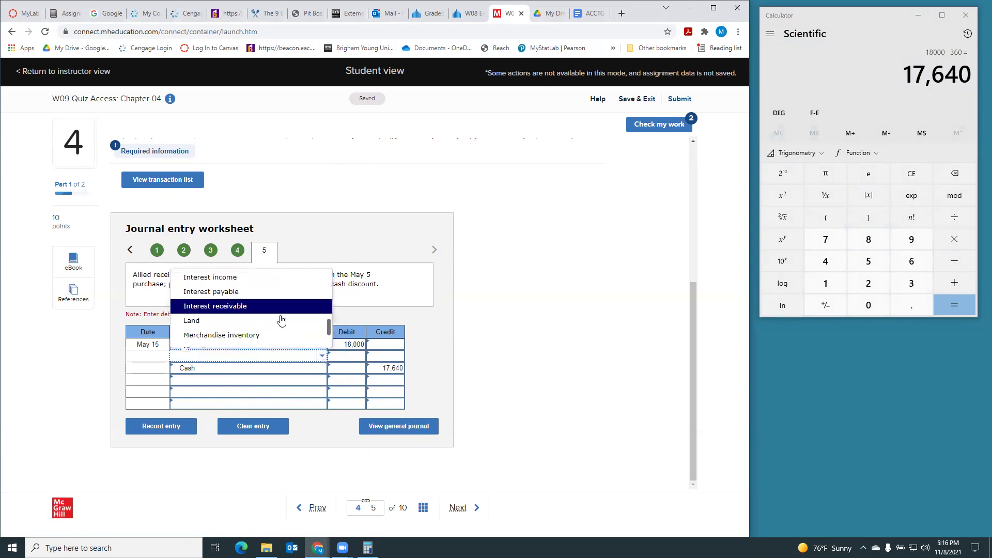
left_click(261, 335)
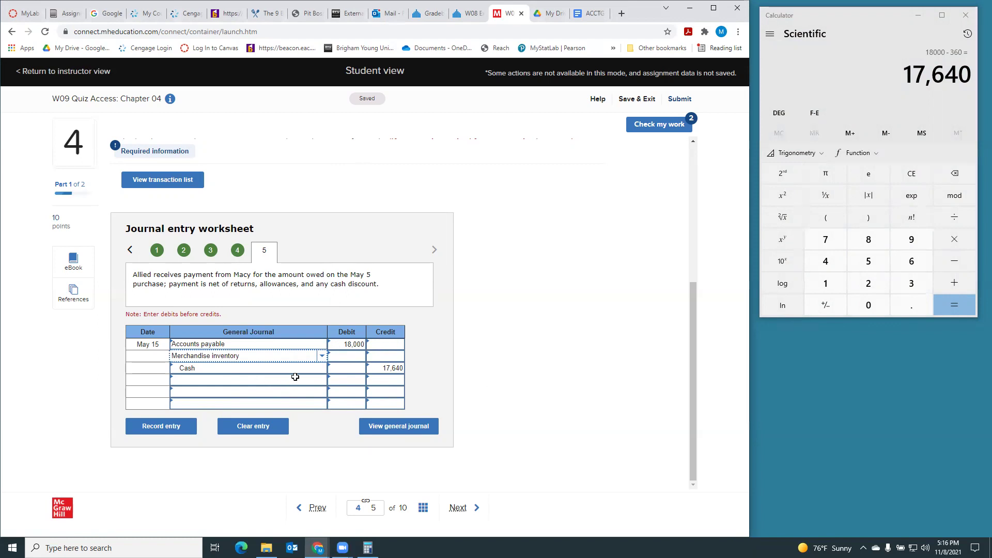
Enter a 360 credit for Merchandise inventory on May 15, then check the work for the question.
left_click(378, 358)
type("340")
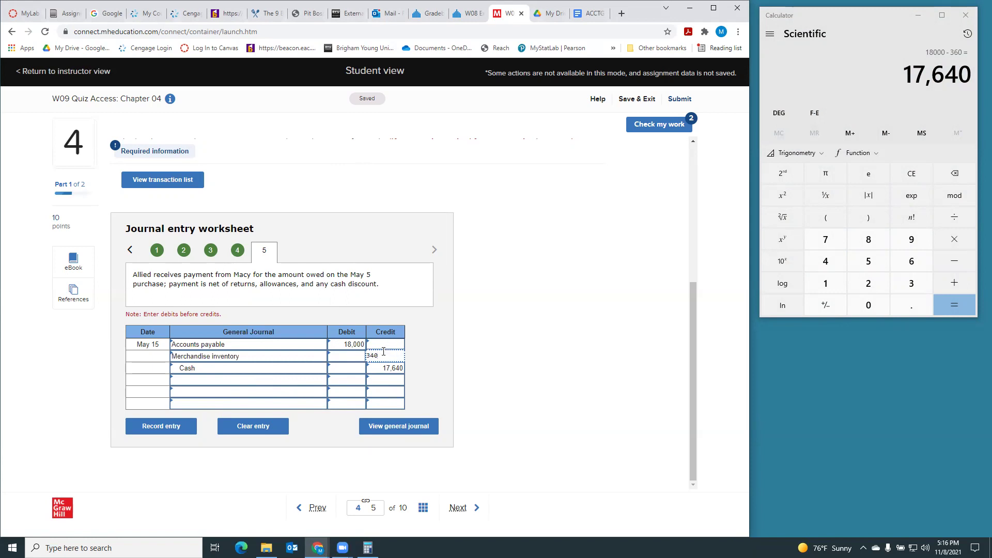
type("60")
left_click(422, 356)
left_click(646, 128)
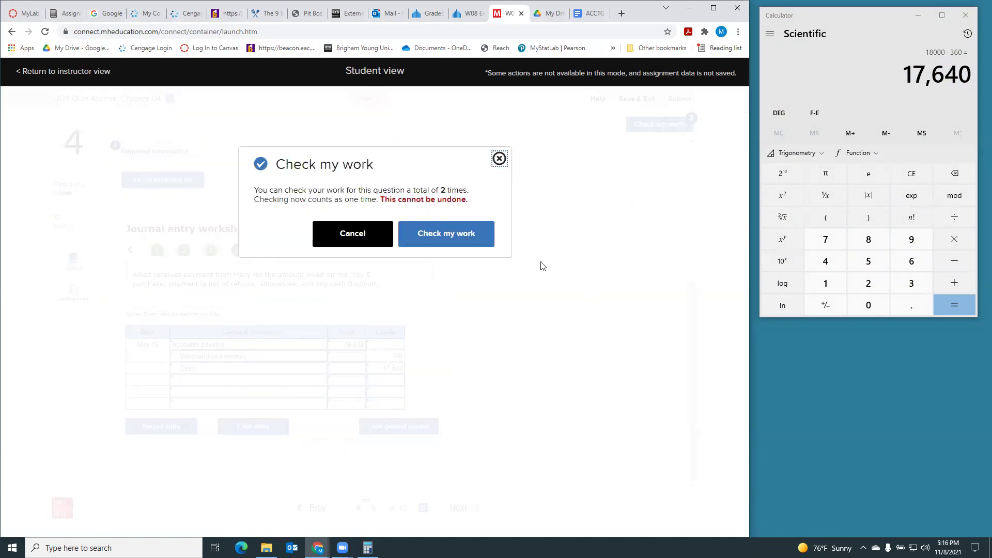
left_click(468, 242)
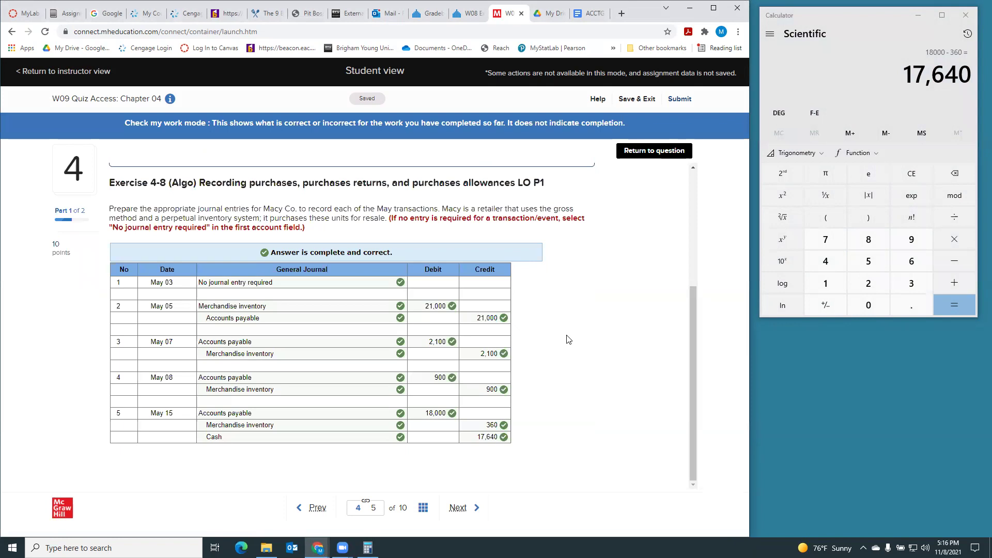